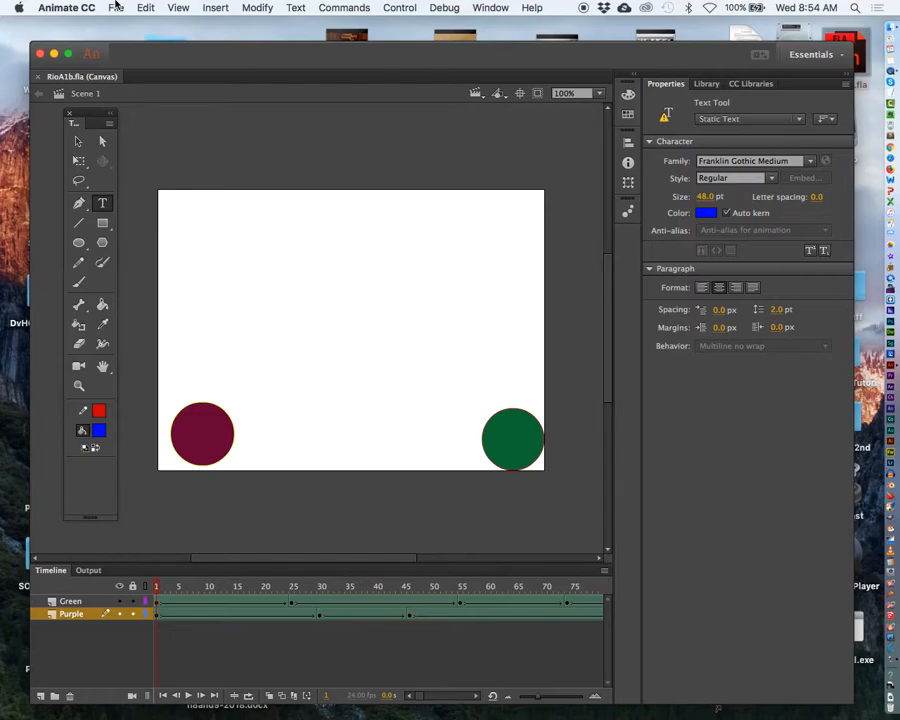
Create a new 550 x 400 px HTML5 Canvas document at 24 fps and set its stage color to light orange
left_click(123, 24)
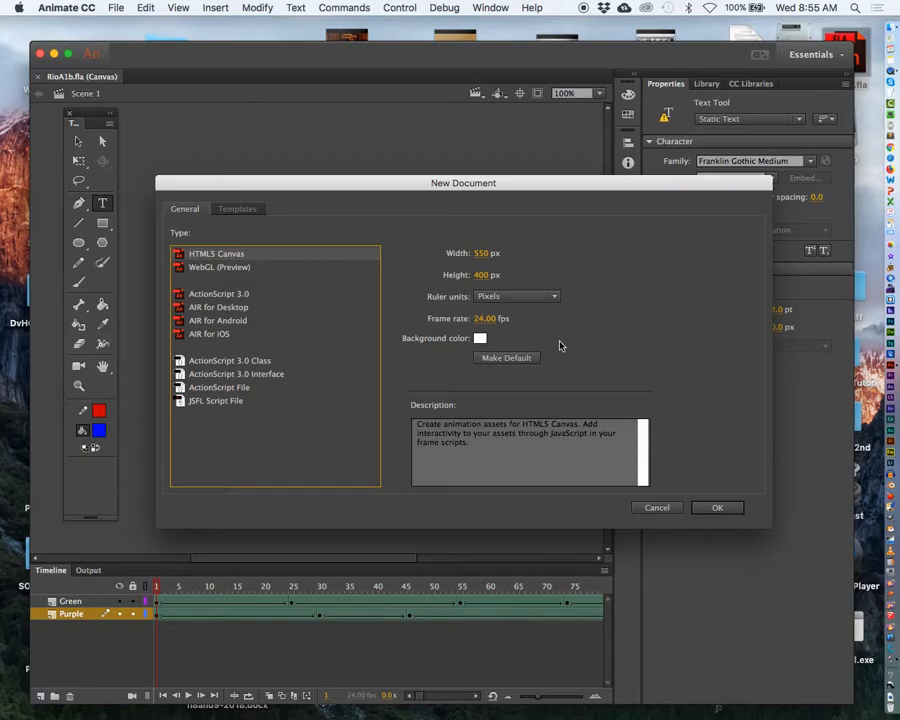
left_click(714, 510)
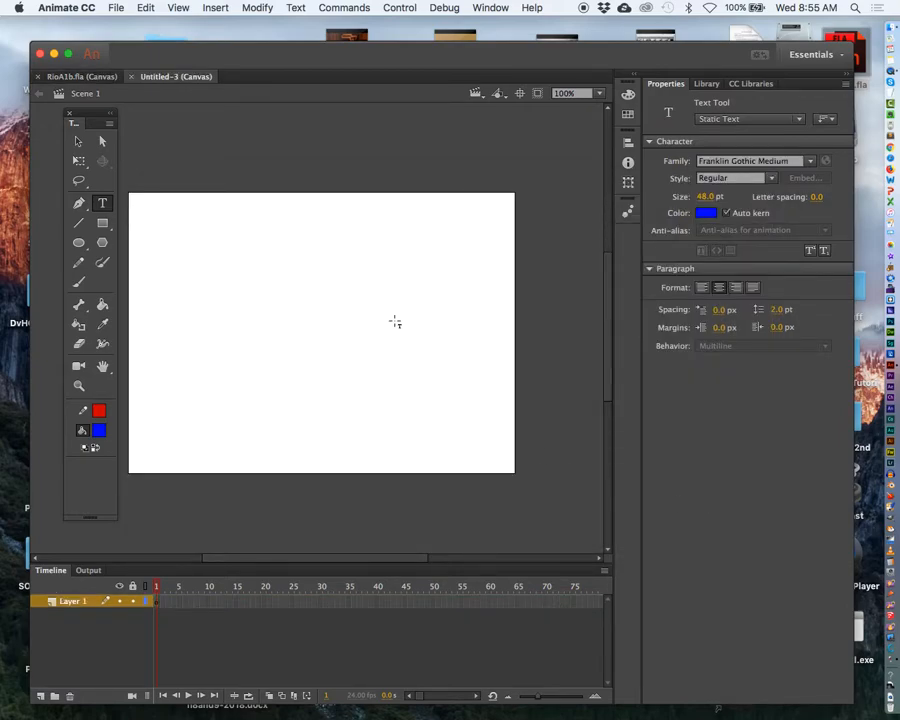
left_click(256, 7)
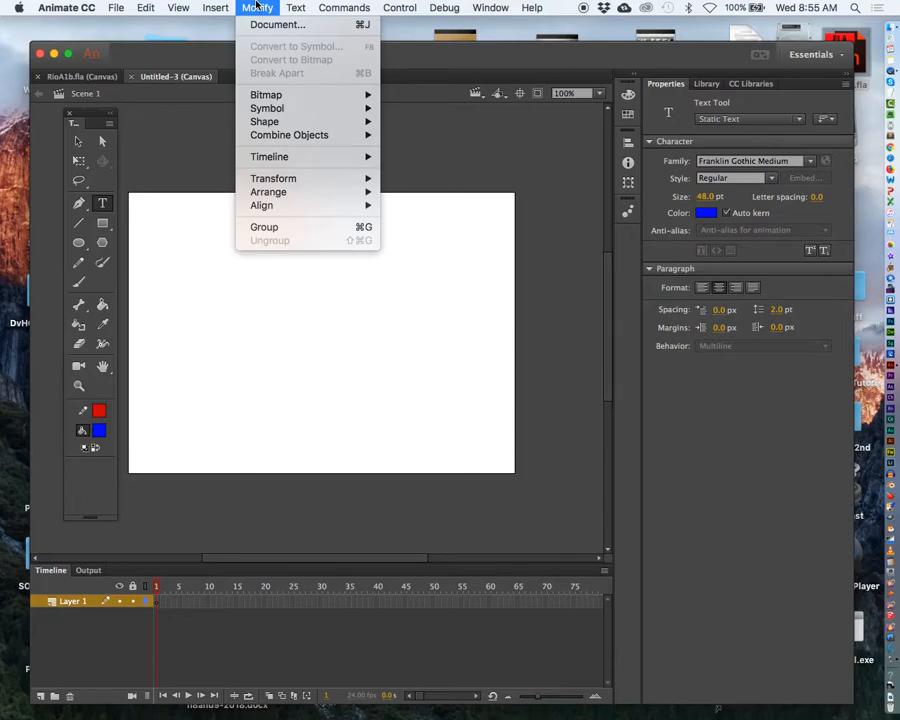
left_click(276, 24)
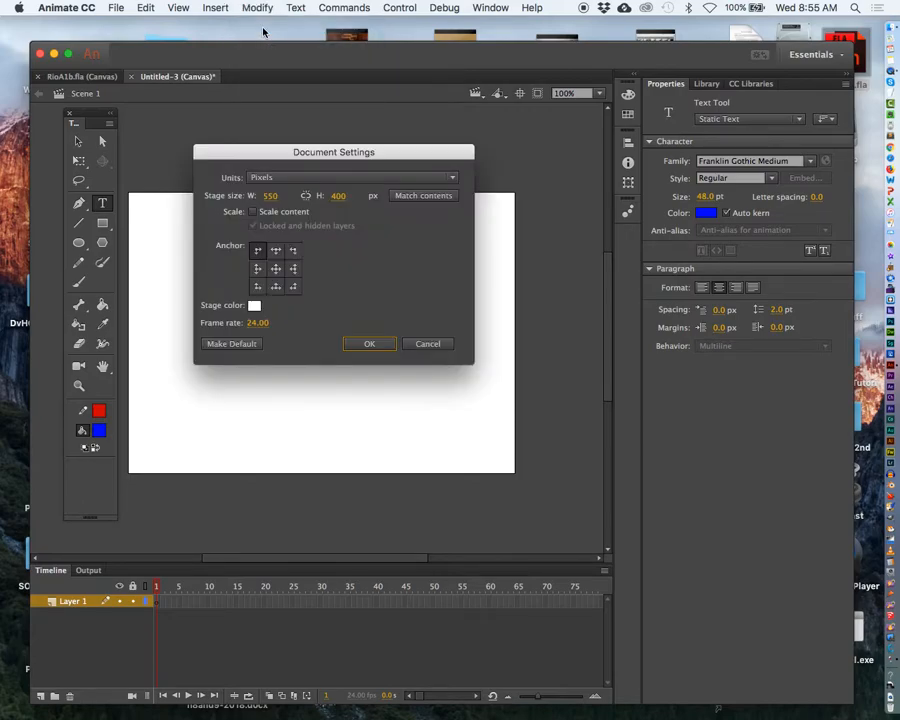
left_click(254, 307)
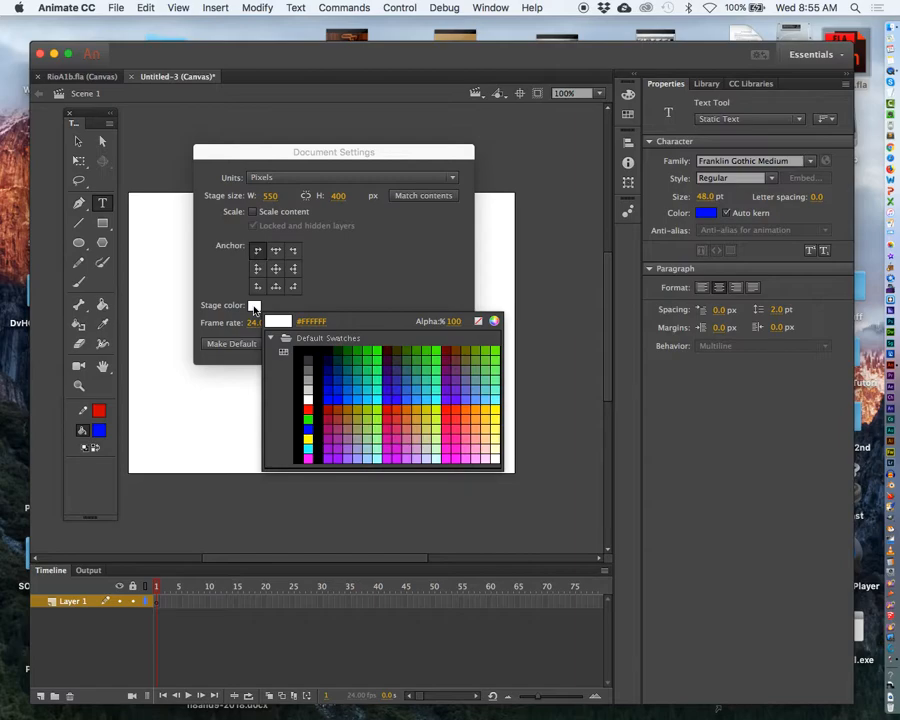
left_click(489, 438)
left_click(372, 343)
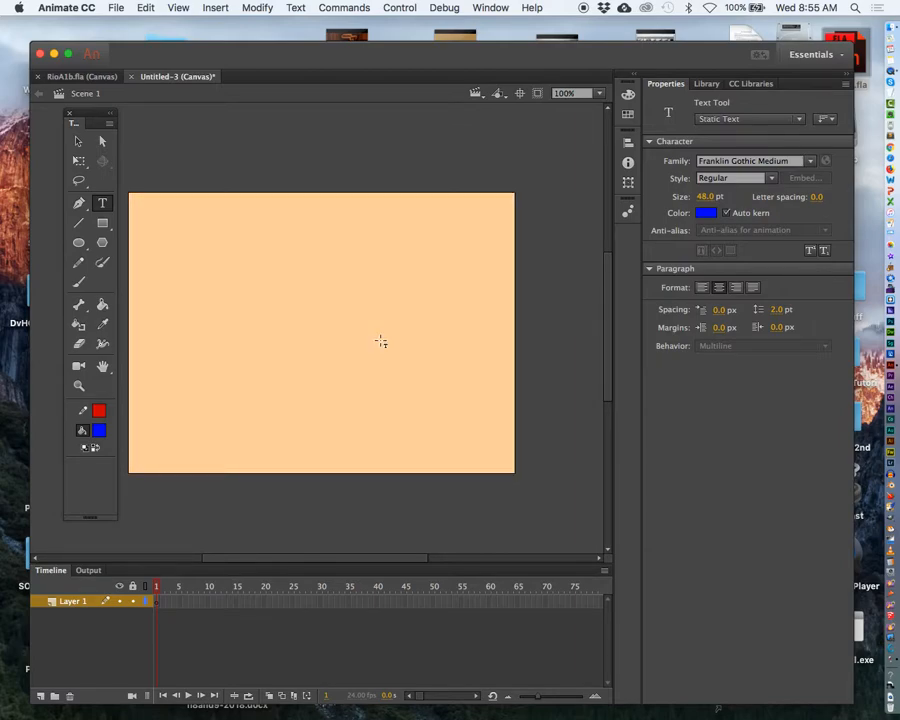
Rename Layer 1 in the timeline with the person's name
mouse_move(337, 48)
left_mouse_down()
mouse_move(320, 34)
mouse_move(347, 32)
mouse_move(342, 26)
left_mouse_up()
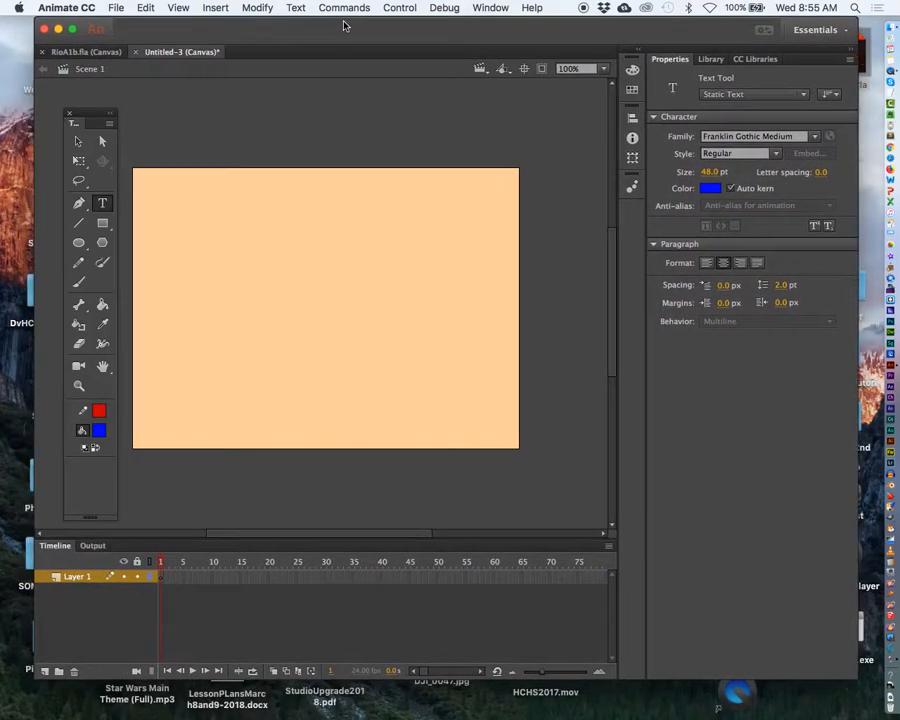
double_click(72, 578)
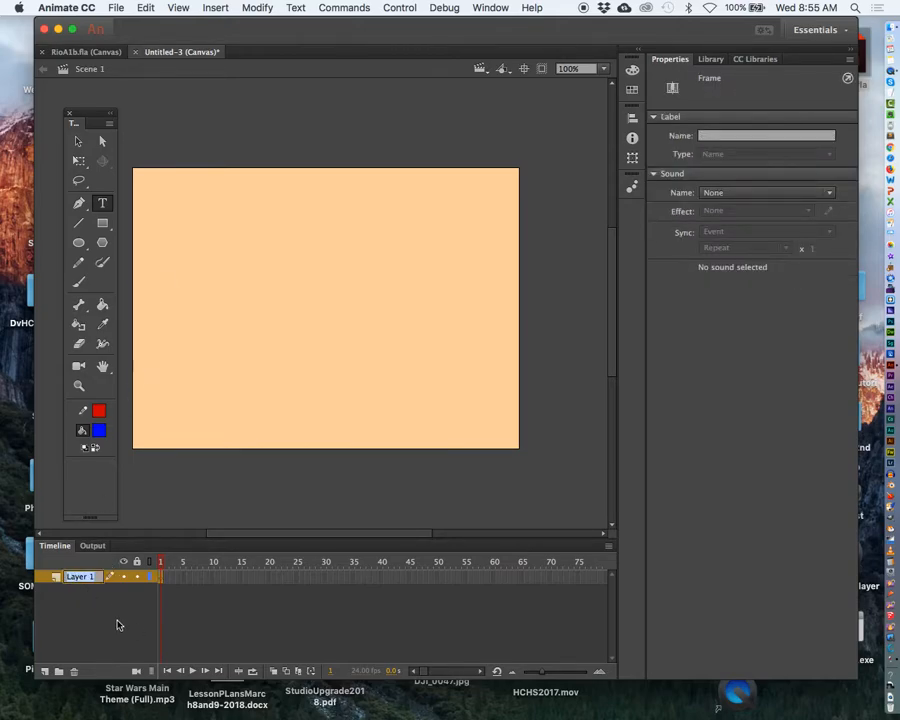
type("Harper")
key("Return")
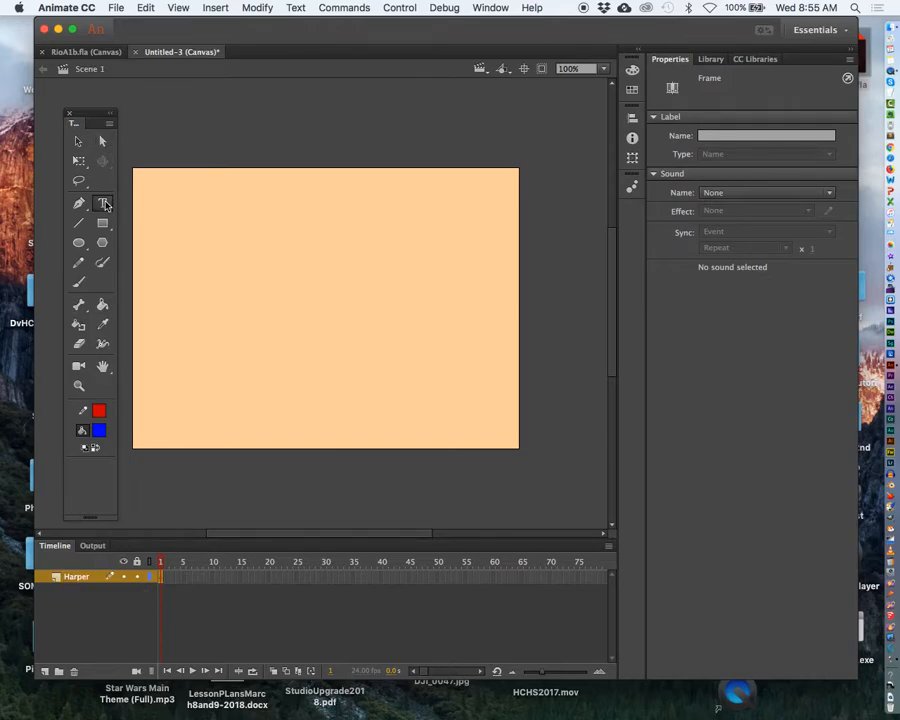
Add a static text box about 213 px wide above the stage and enter the person's name in it
left_click_drag(141, 92, 289, 173)
left_click_drag(484, 32, 470, 28)
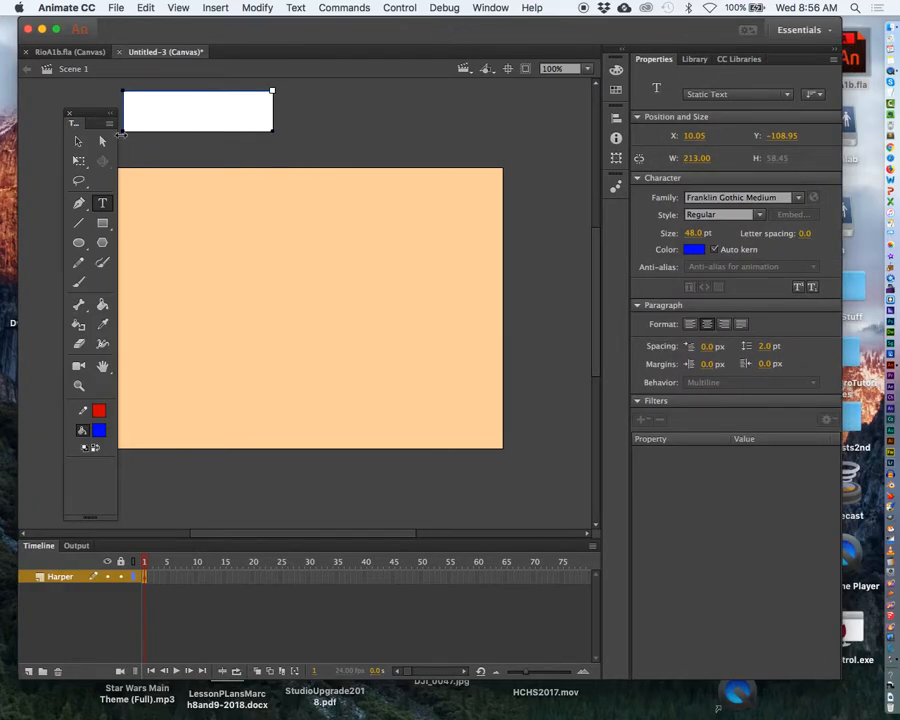
left_click_drag(97, 117, 63, 111)
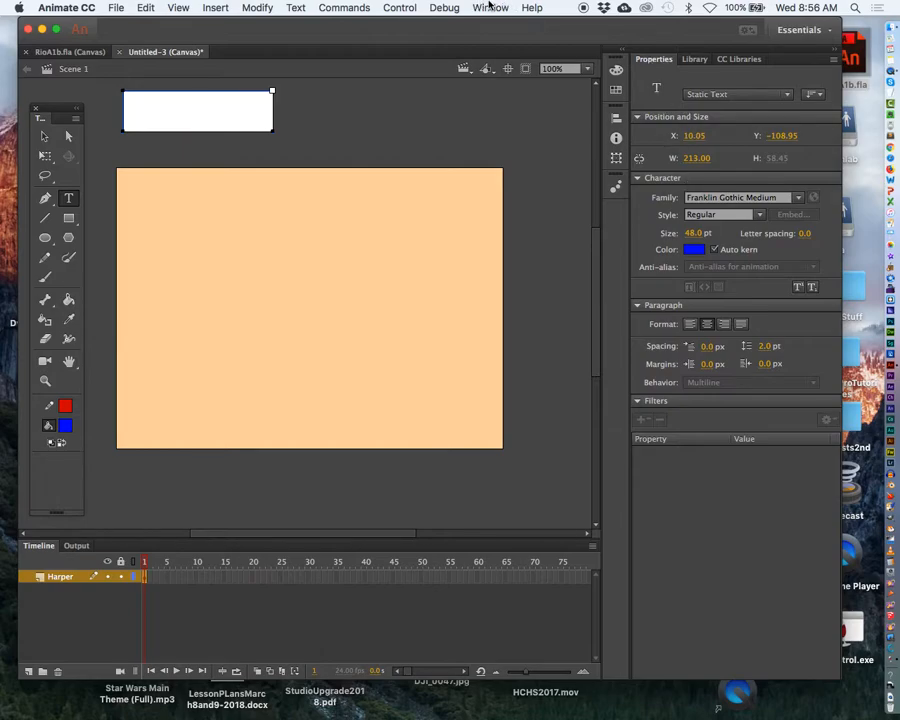
left_click(490, 8)
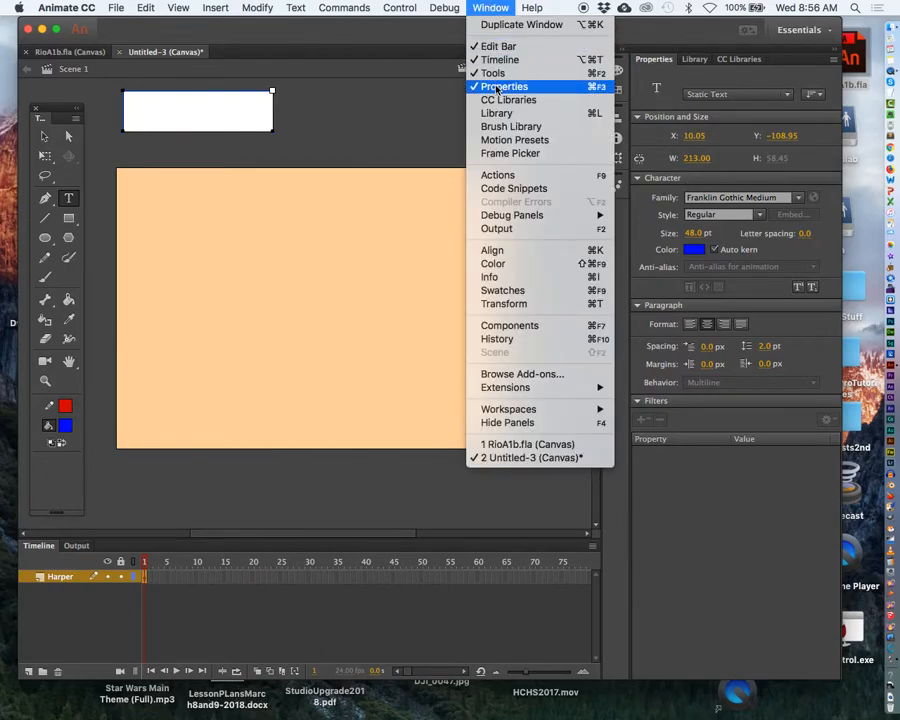
left_click(493, 7)
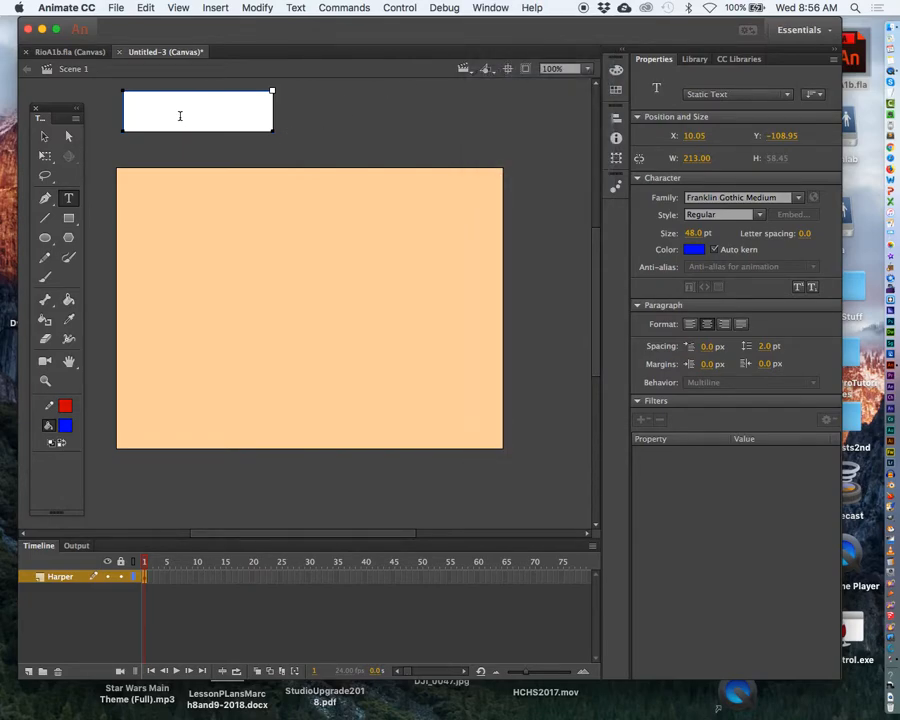
type("Harper")
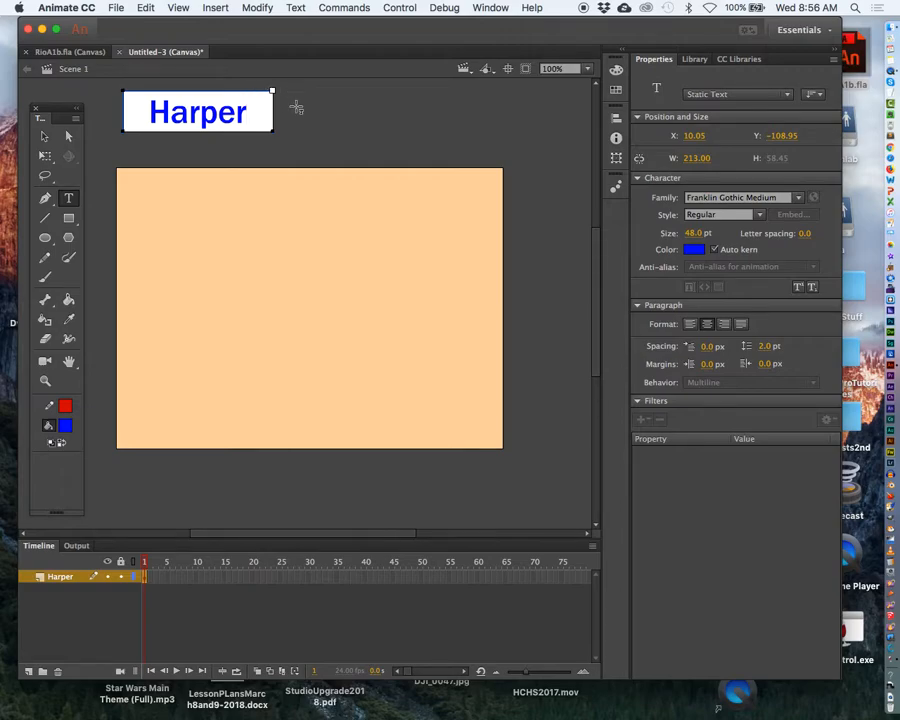
Format the name text as 48 pt Adobe Garamond Pro in dark blue
left_click_drag(255, 111, 132, 112)
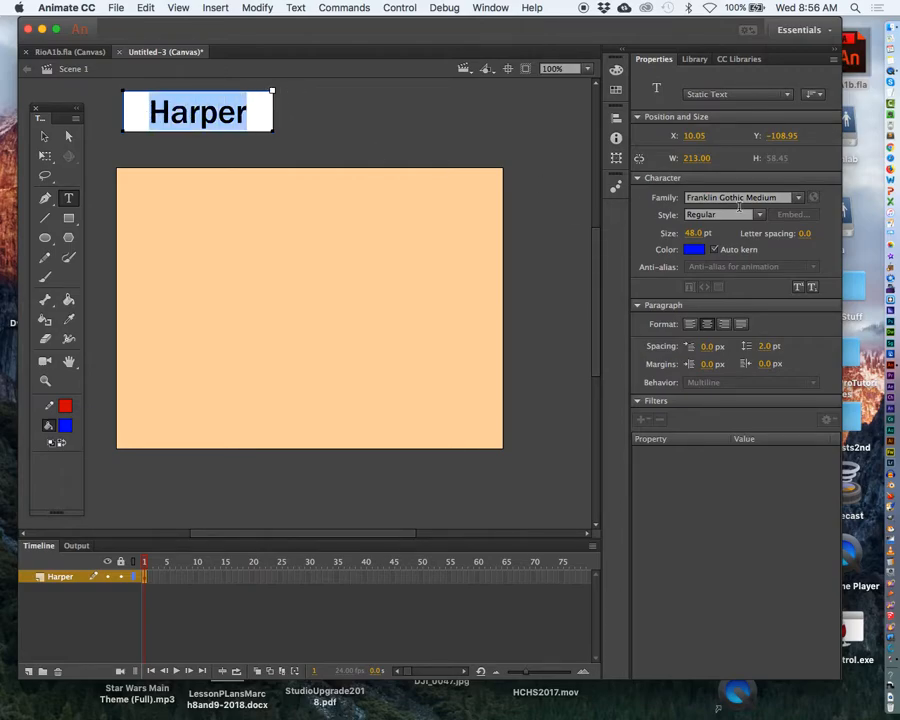
left_click(692, 234)
type("48")
key("Return")
left_click(799, 199)
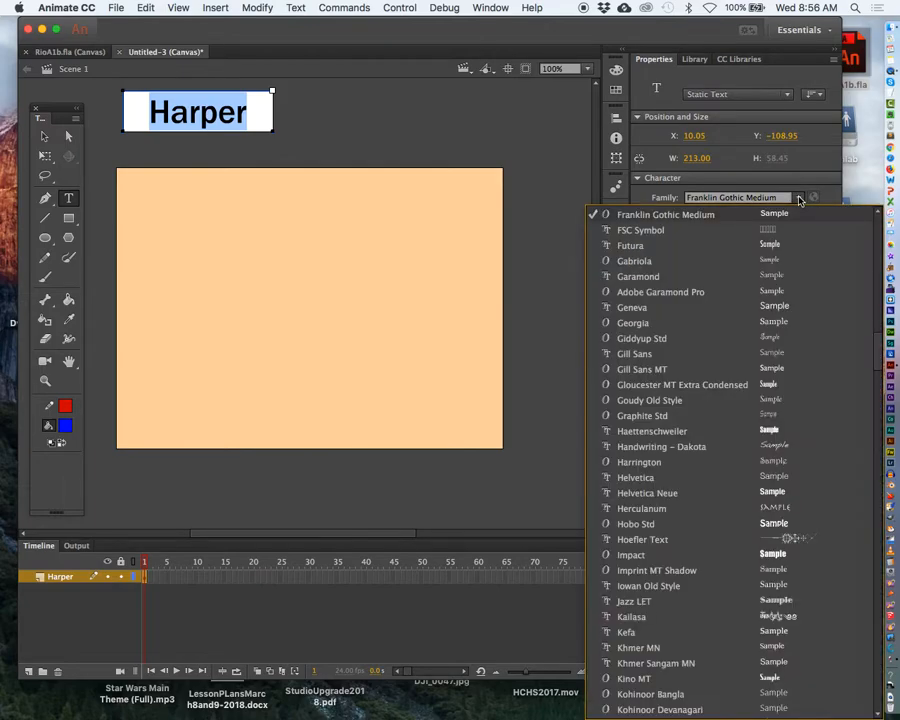
left_click(706, 296)
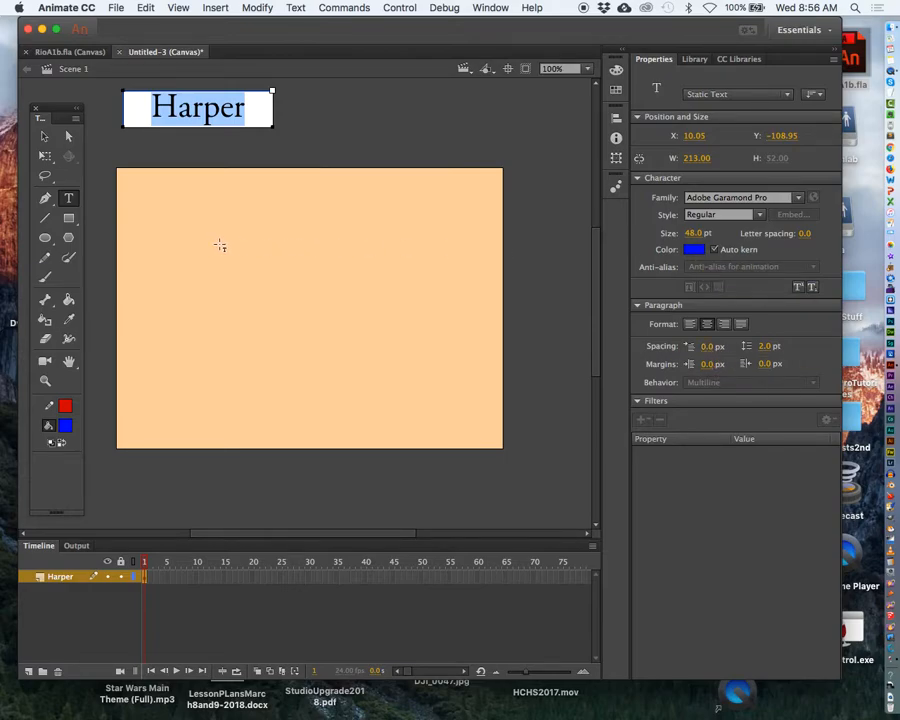
left_click(697, 251)
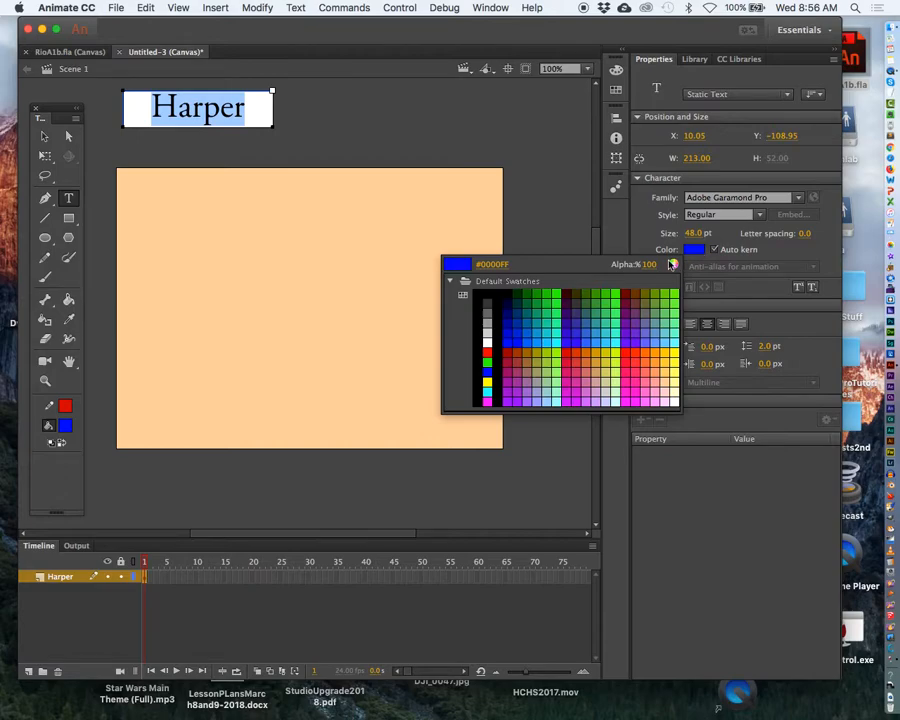
left_click(512, 318)
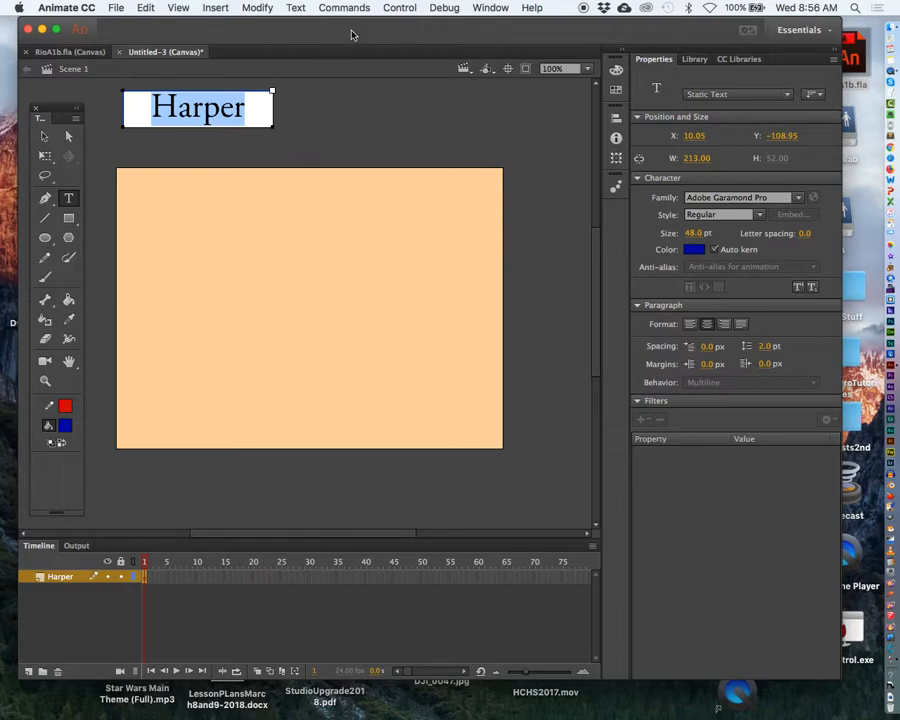
Move the name text in frame 1 onto the stage's upper-left corner, at about X -35, Y -44
left_click(44, 139)
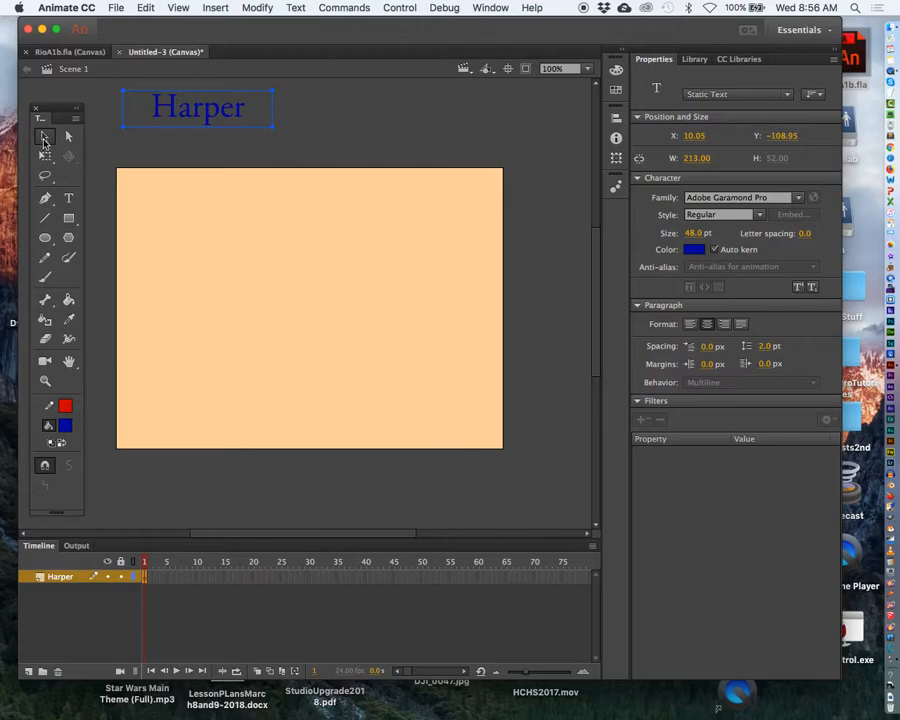
left_click_drag(186, 117, 156, 159)
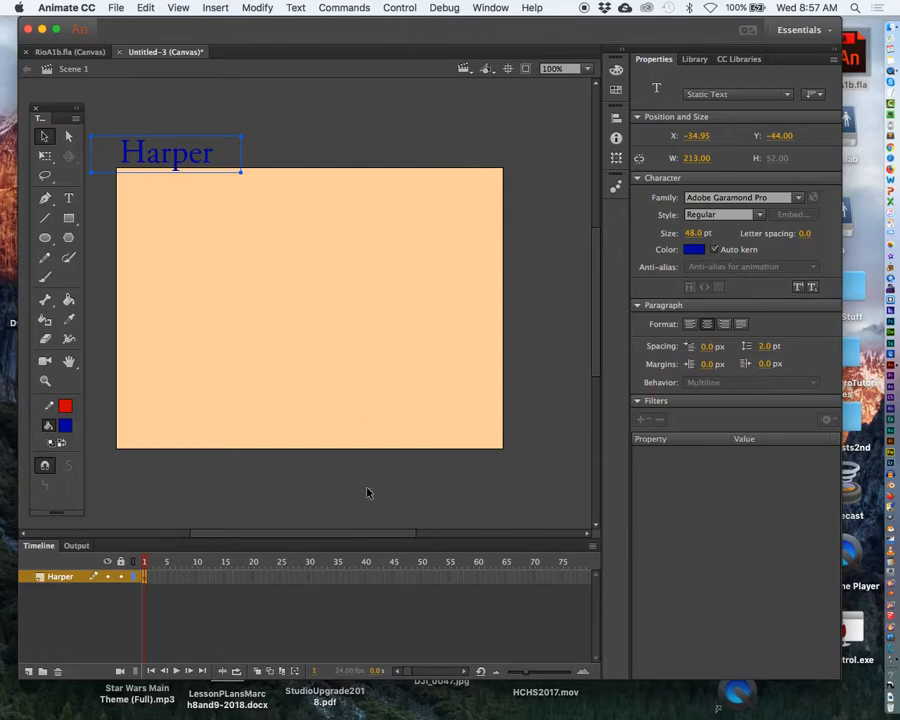
Insert a keyframe at frame 40 and move the text to the stage's right edge, at about X 377, Y 232
left_click(366, 580)
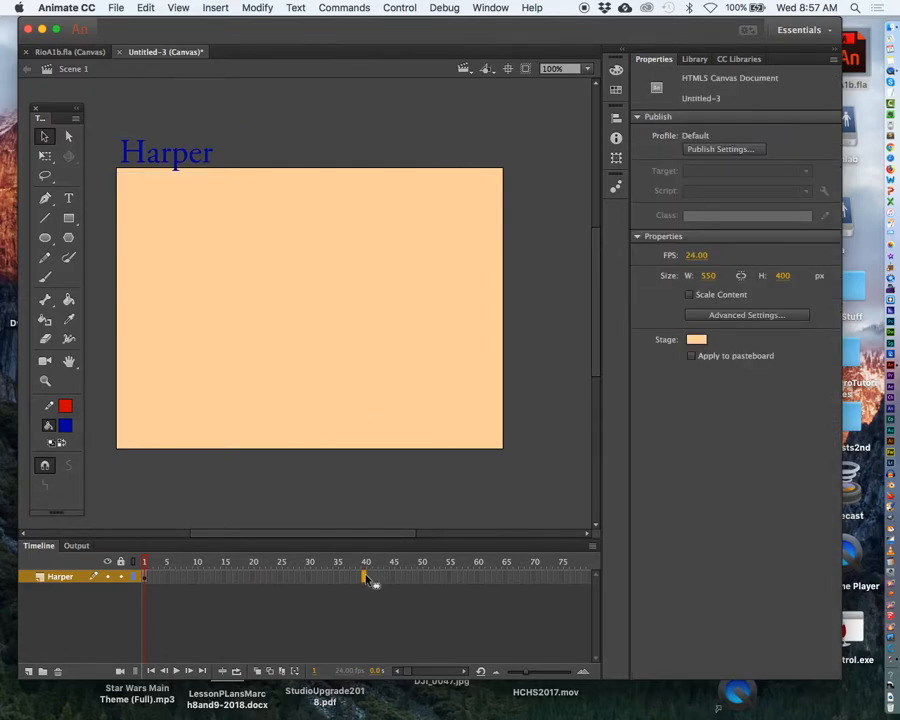
right_click(366, 579)
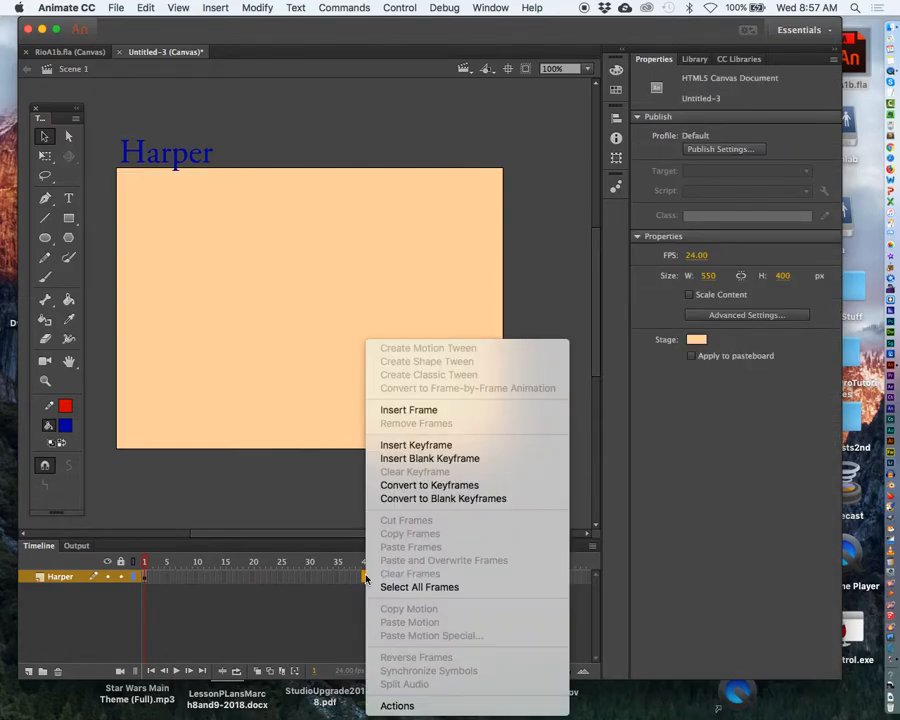
left_click(414, 445)
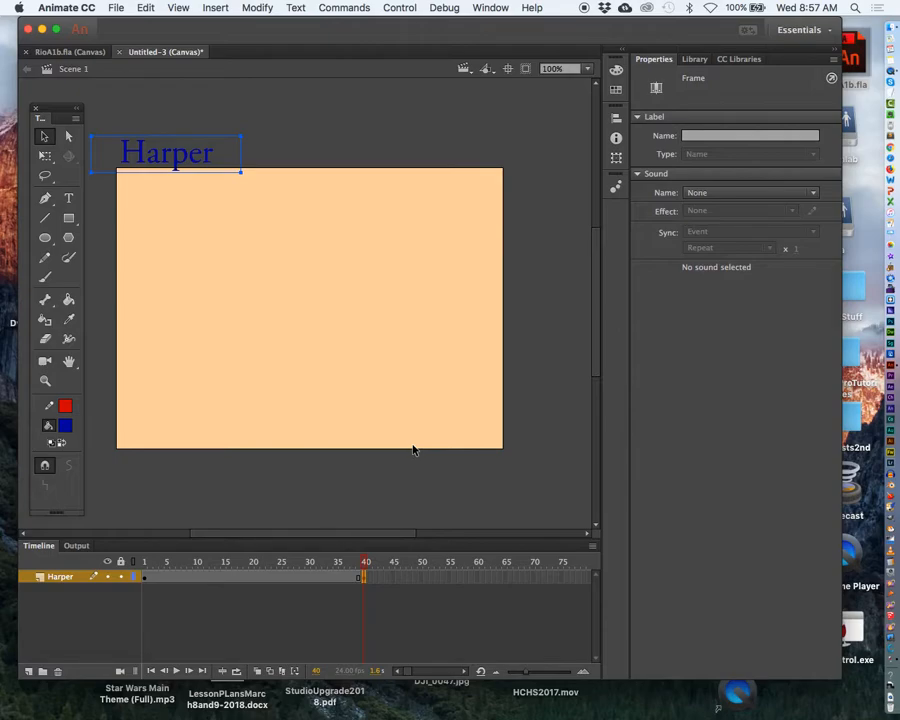
left_click_drag(177, 165, 464, 357)
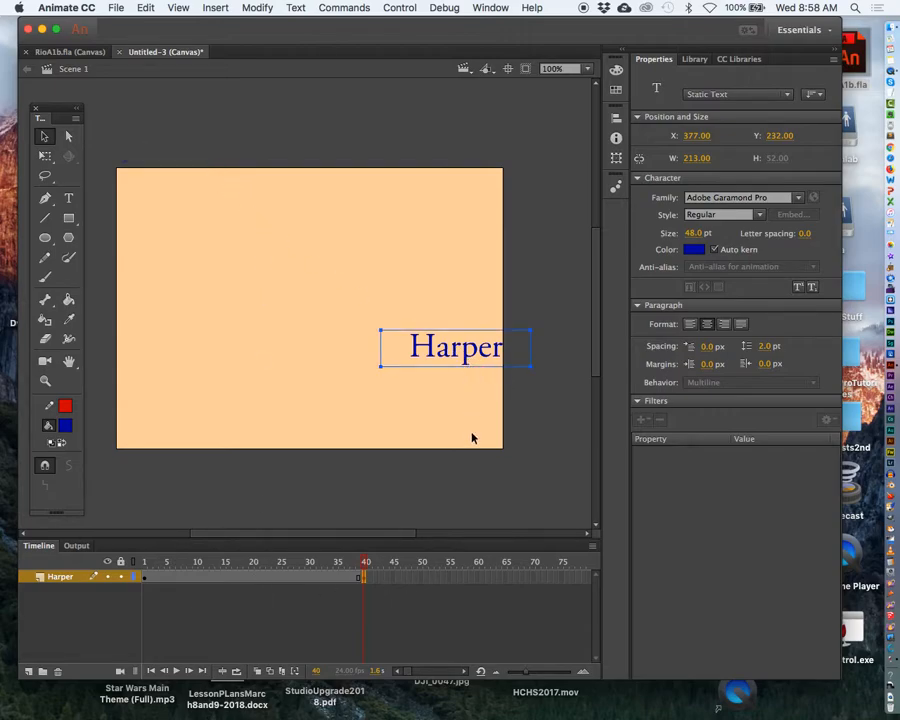
Insert a keyframe at frame 55 and move the text to the stage's bottom edge, at about X 213, Y 356
left_click(465, 672)
left_click(465, 672)
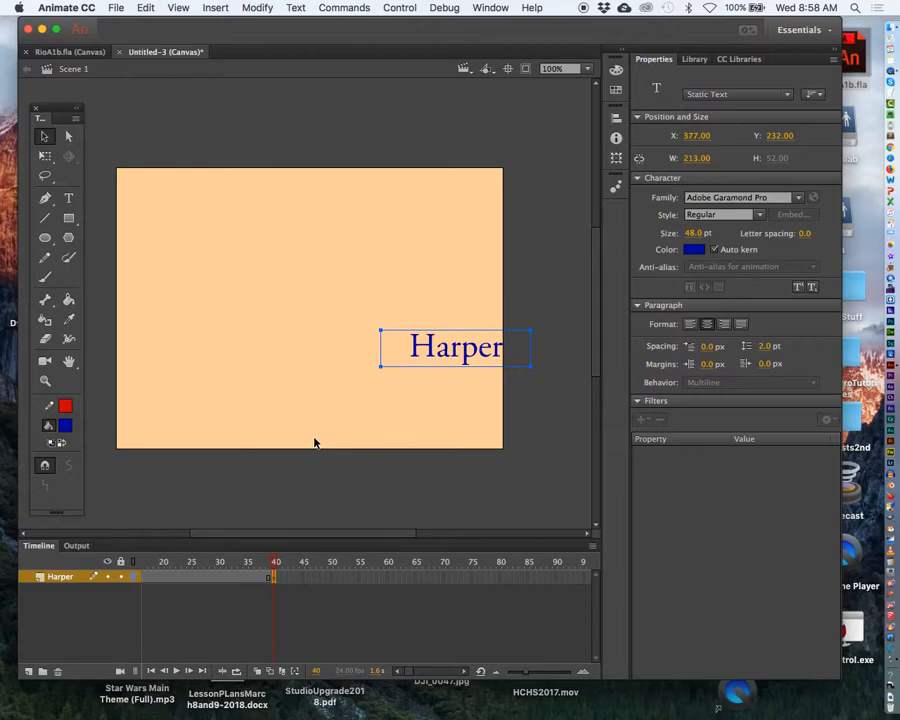
left_click(360, 578)
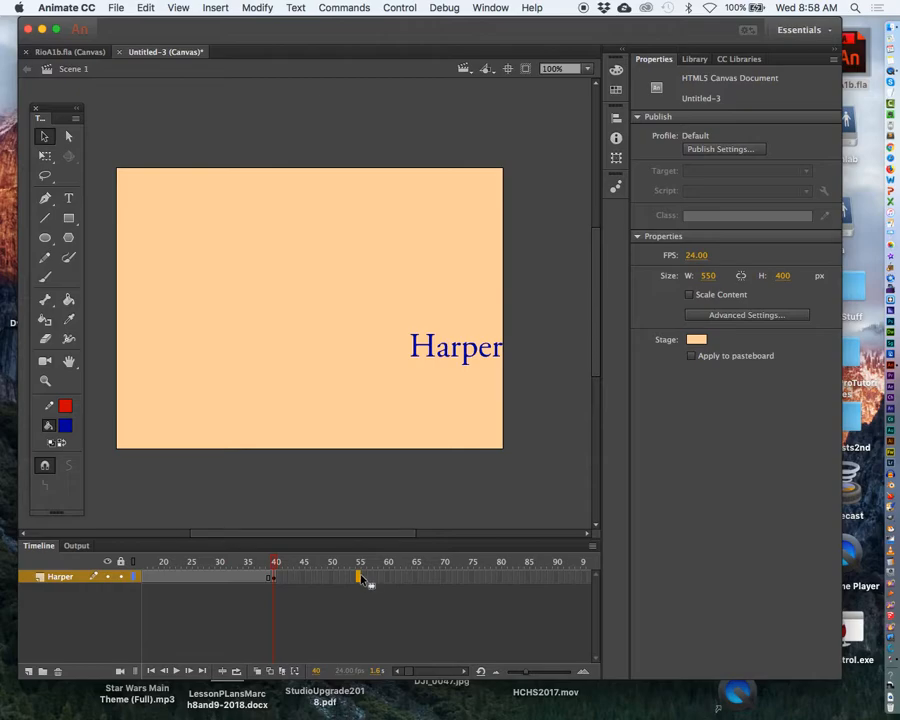
right_click(362, 579)
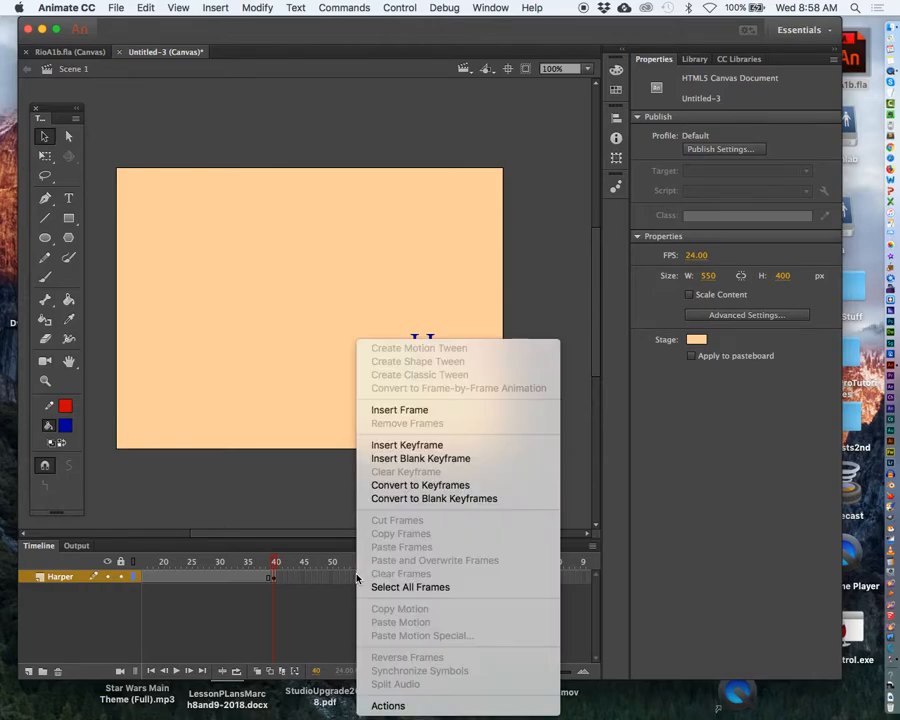
left_click(382, 447)
left_click_drag(438, 350, 325, 440)
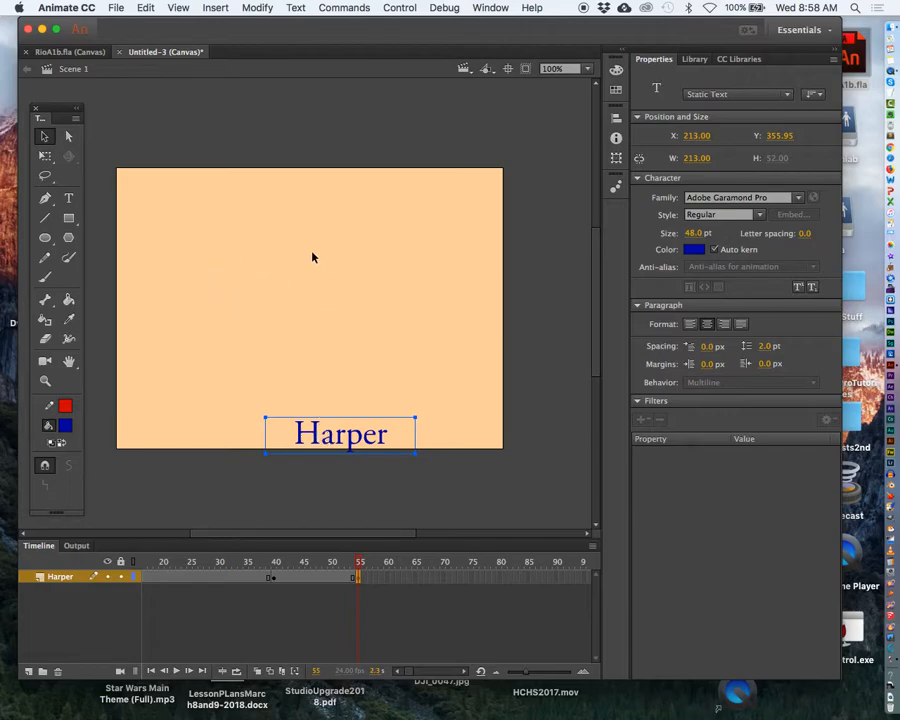
Insert a keyframe at frame 75 and move the text to the stage's upper-left area, at about X 87, Y 132
left_click(472, 578)
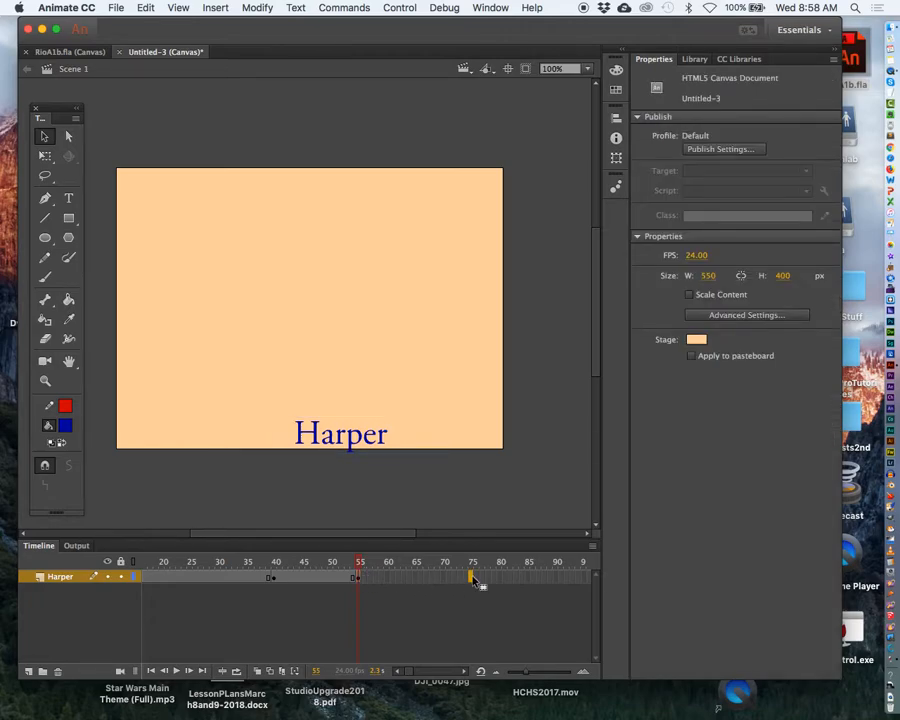
right_click(472, 578)
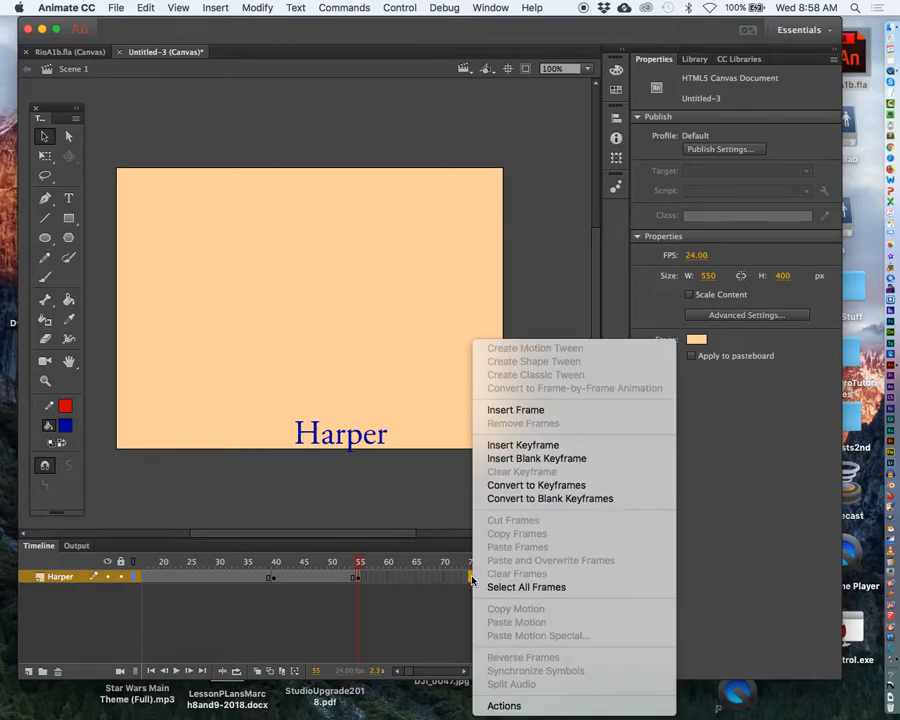
left_click(511, 448)
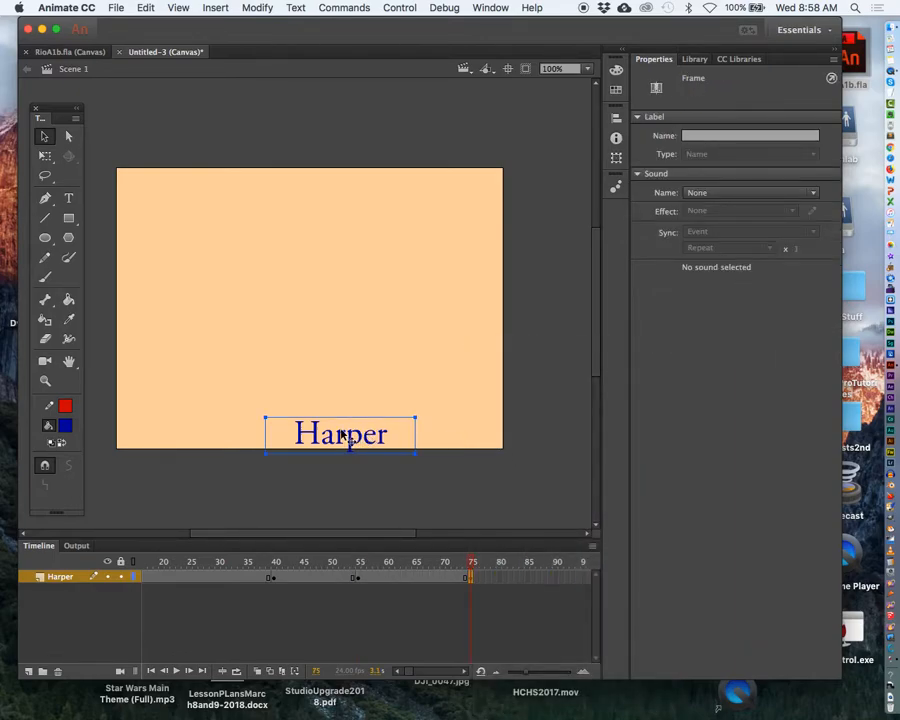
left_click_drag(347, 440, 260, 286)
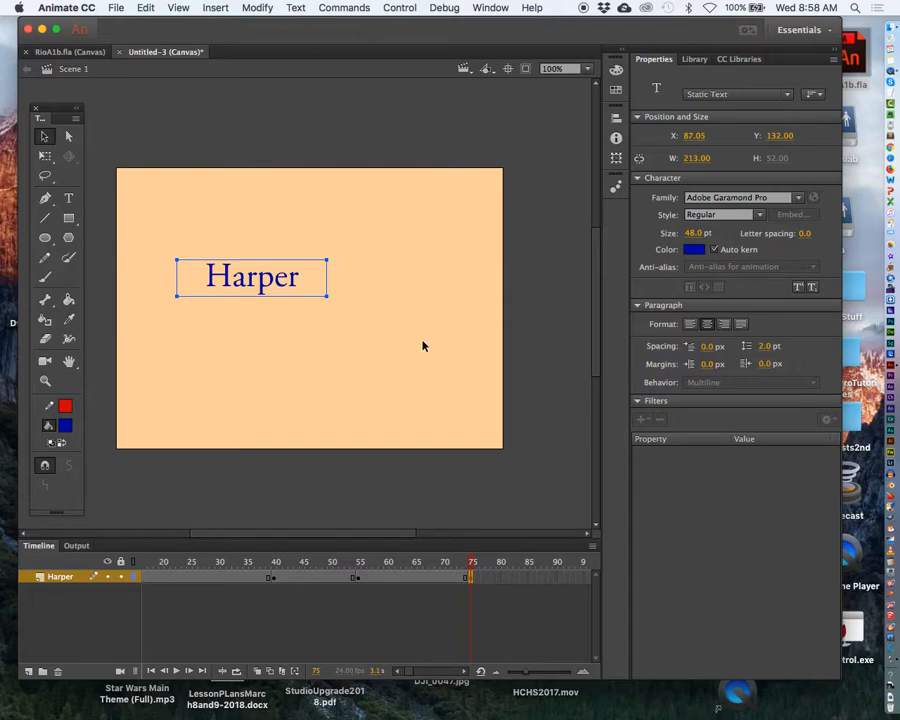
Insert a keyframe at frame 200 on the name text's layer
left_click(466, 672)
left_click_drag(466, 672, 466, 672)
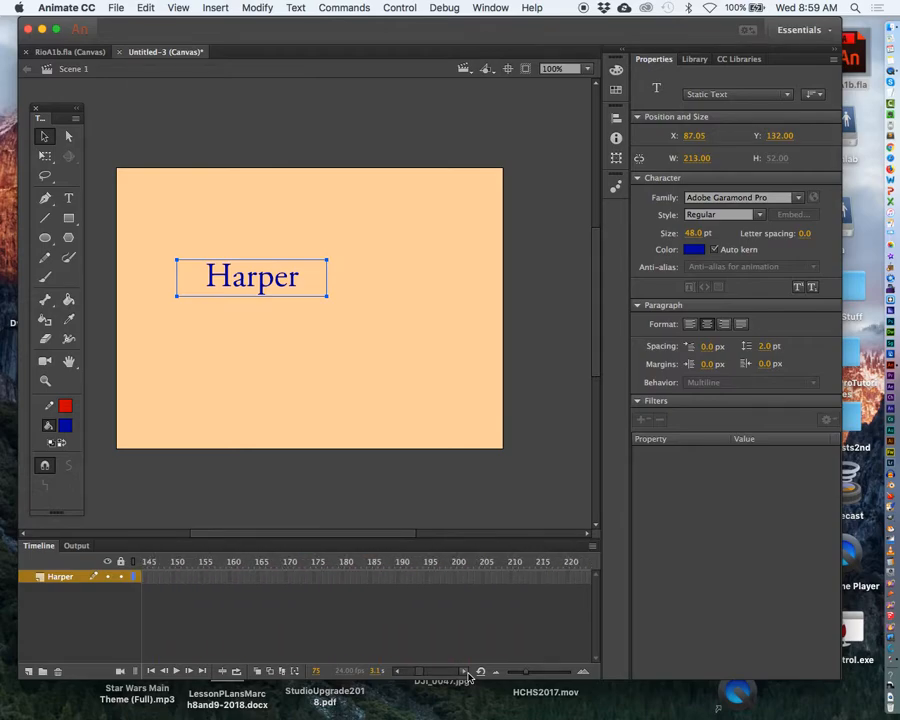
left_click(457, 578)
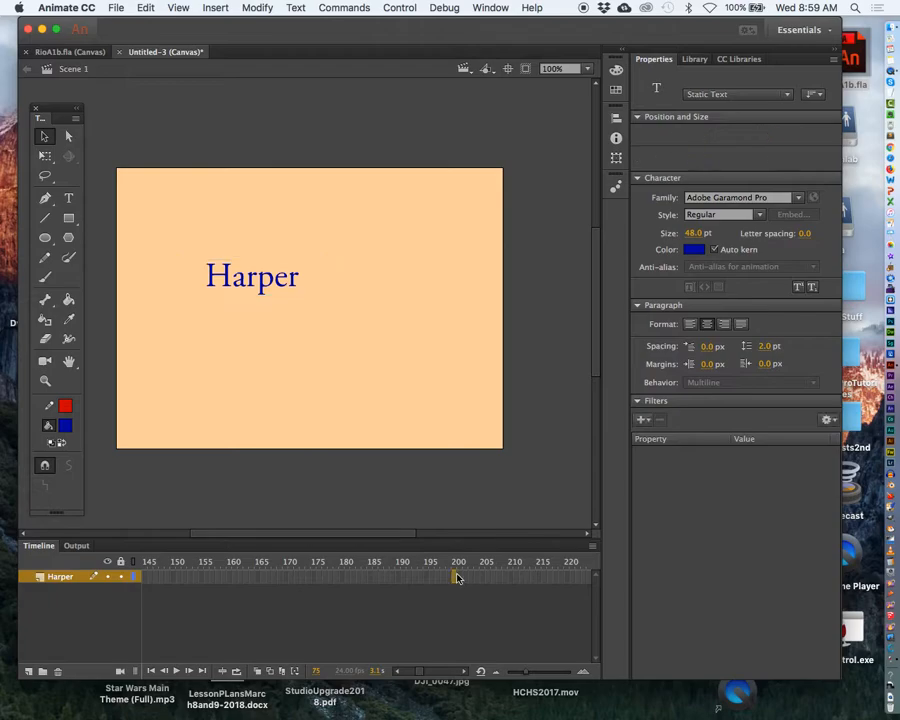
right_click(457, 578)
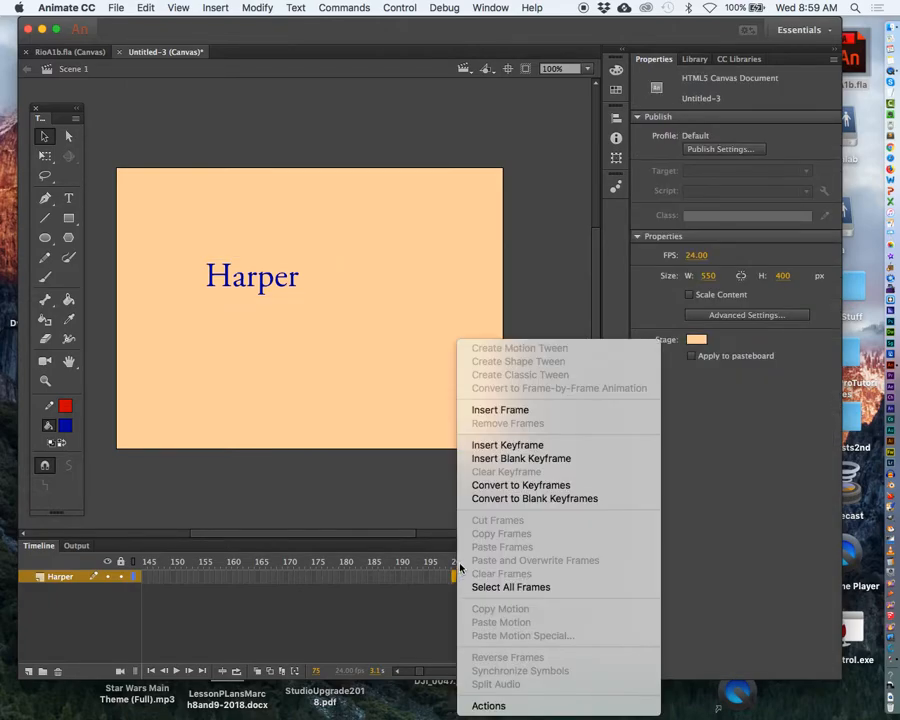
left_click(507, 445)
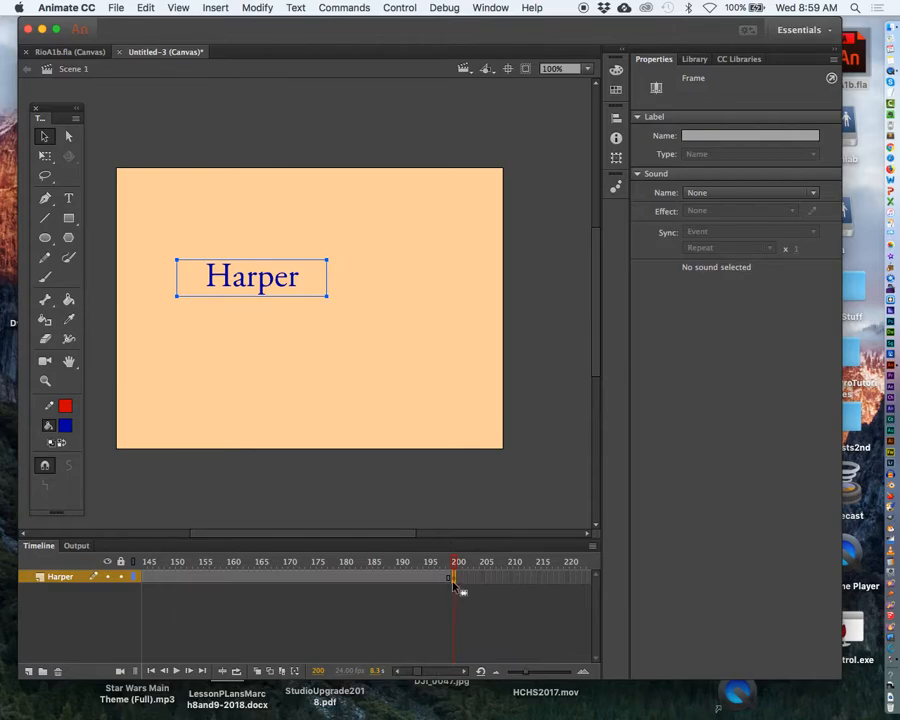
Create classic tweens on the name layer's spans between frames 1 and 40 and between frames 40 and 55
left_click(398, 671)
left_click(398, 673)
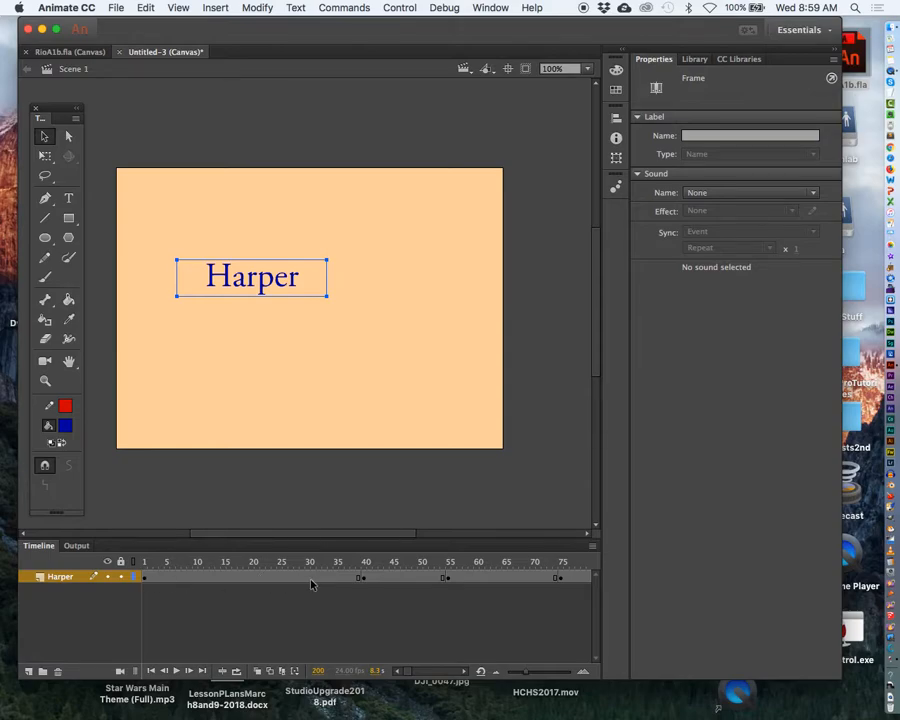
right_click(266, 578)
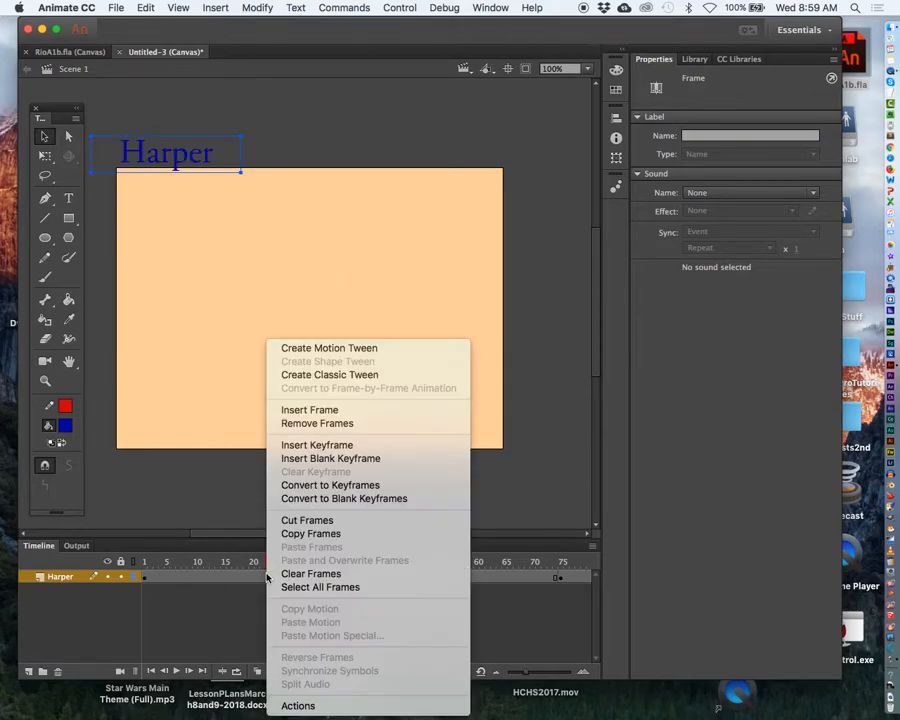
left_click(303, 375)
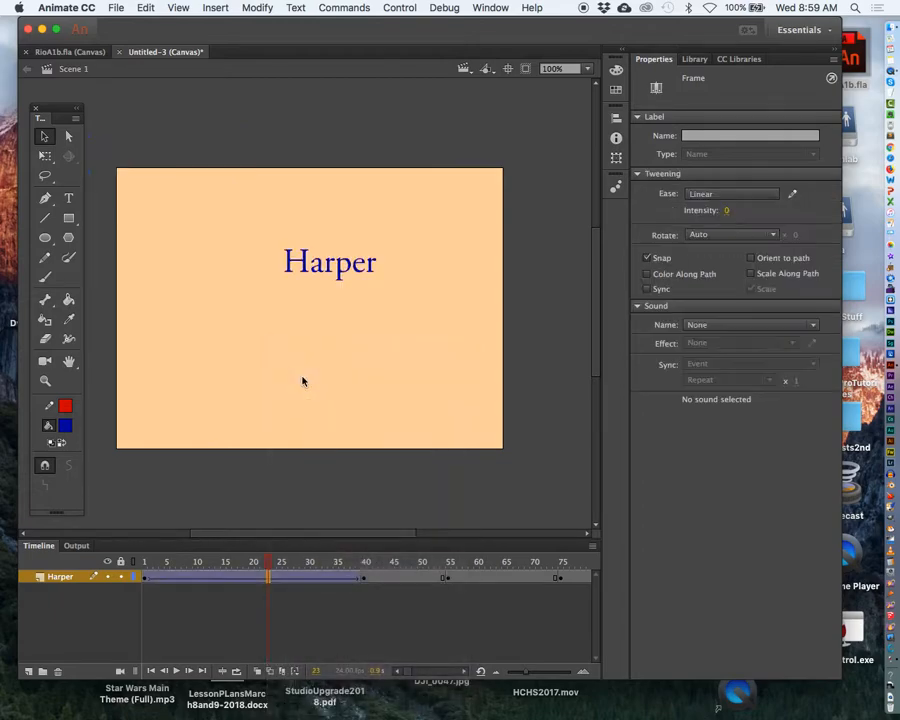
right_click(404, 578)
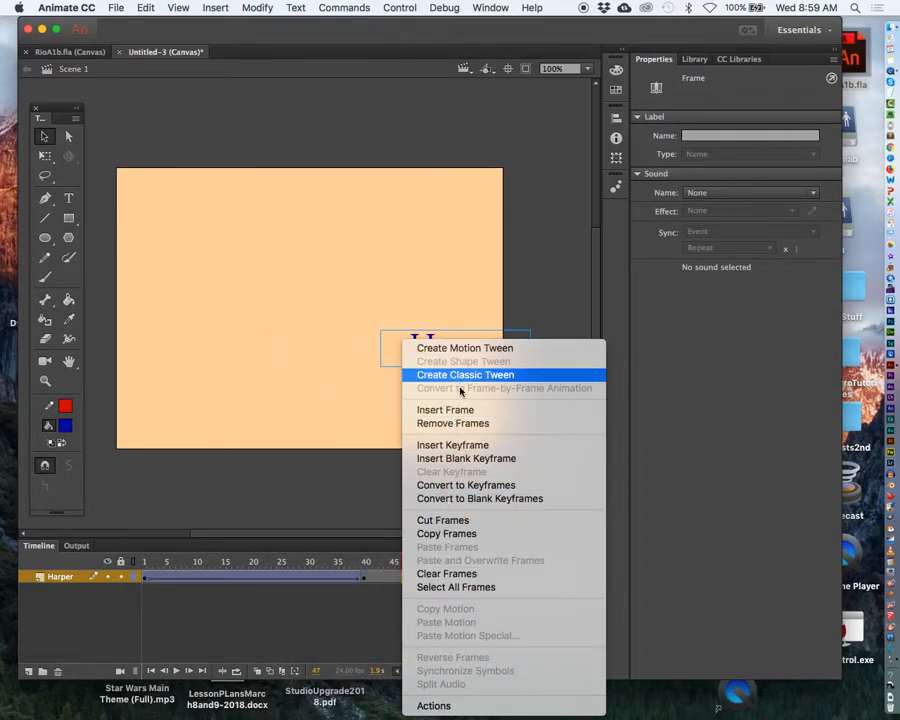
left_click(428, 374)
Create classic tweens on the name layer's spans between frames 55 and 75 and between frames 75 and 200
scroll(467, 671, "right", 10)
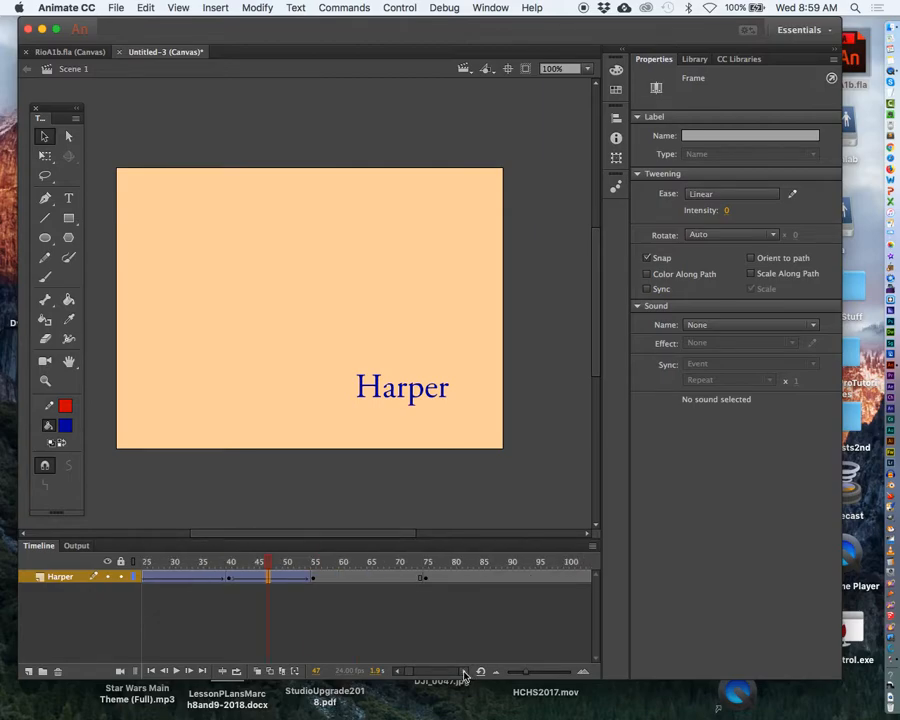
right_click(342, 578)
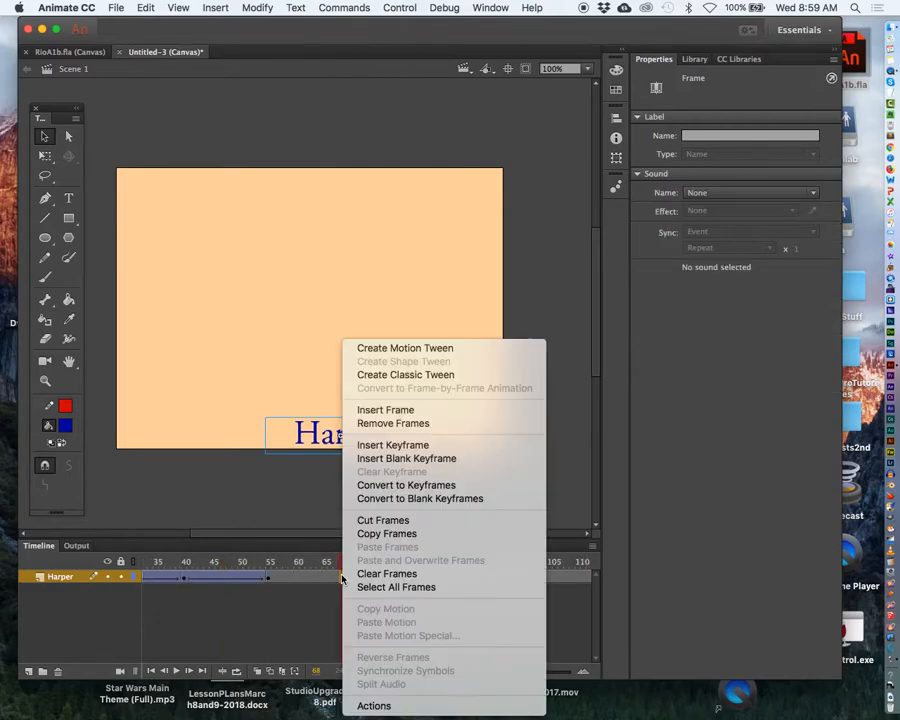
left_click(397, 375)
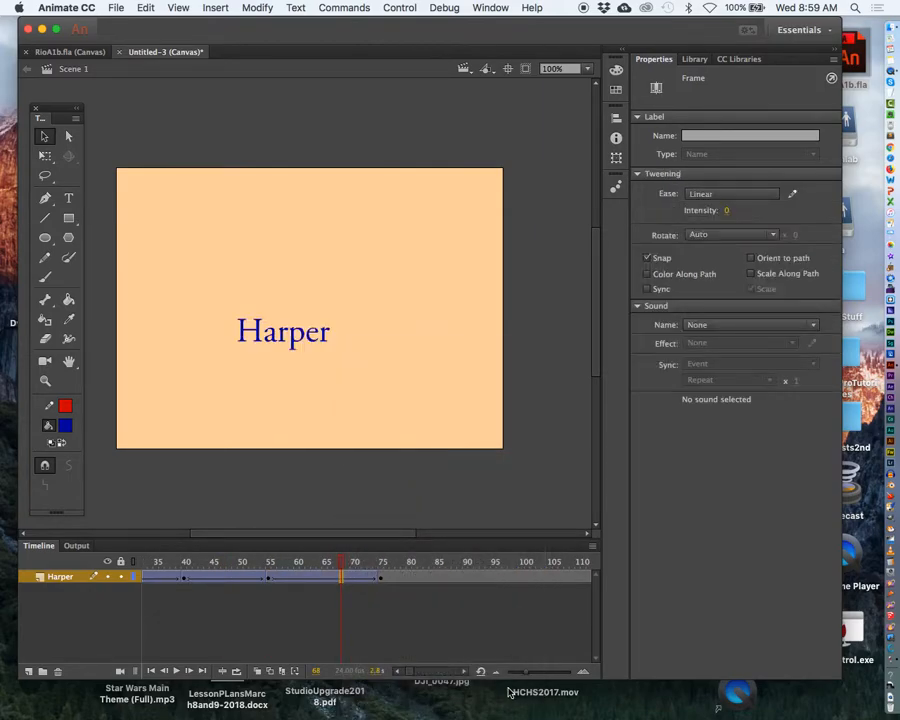
scroll(465, 677, "right", 3)
scroll(465, 677, "right", 2)
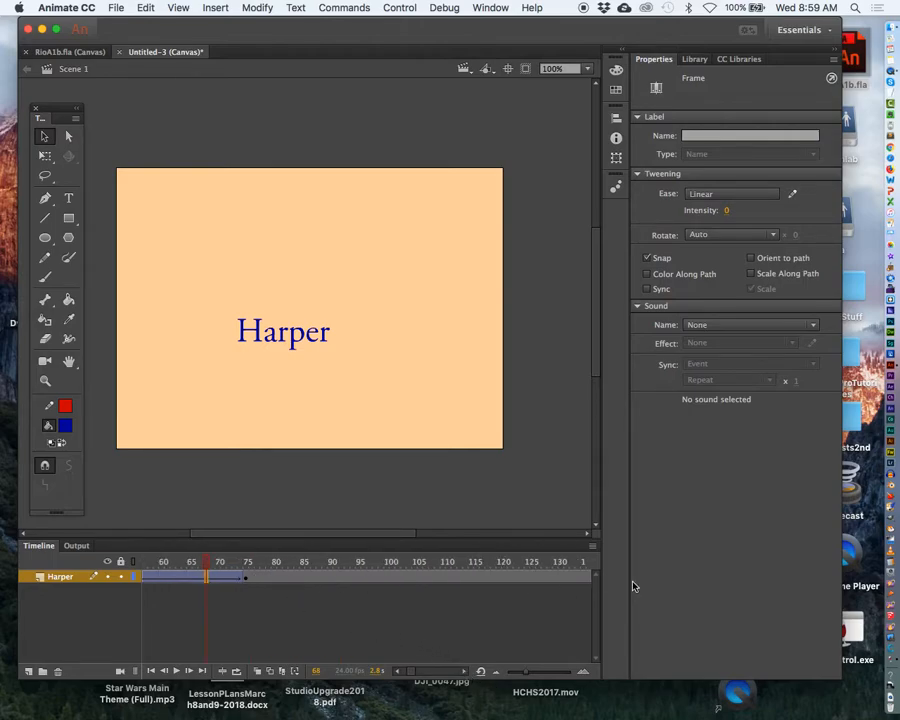
right_click(406, 577)
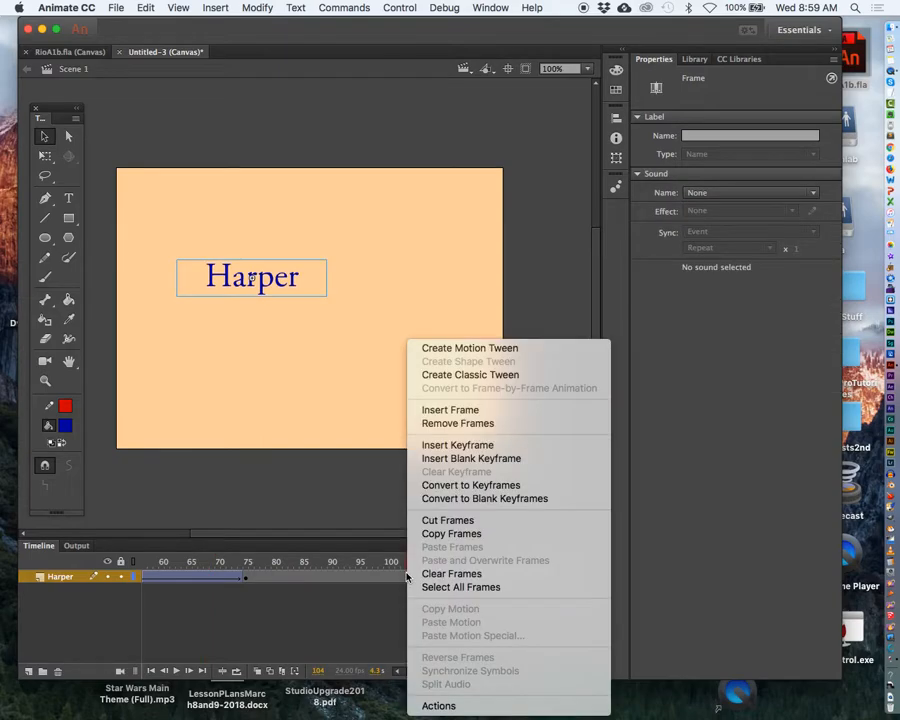
left_click(471, 375)
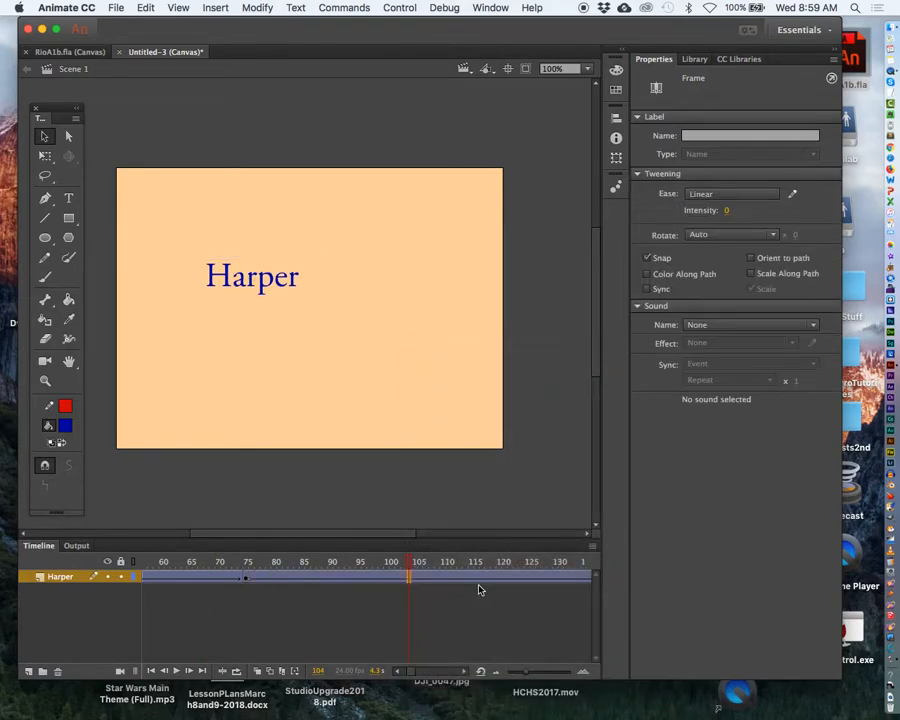
Play the animation twice from frame 1 to review the text's movement, and rewind it to frame 1
left_click(399, 7)
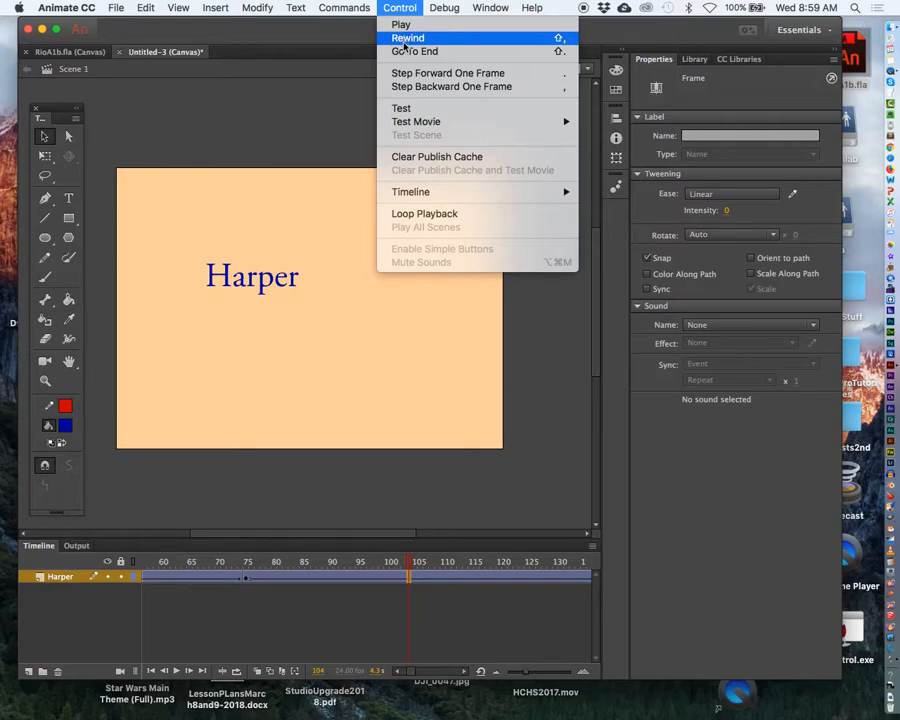
left_click(404, 40)
left_click(399, 7)
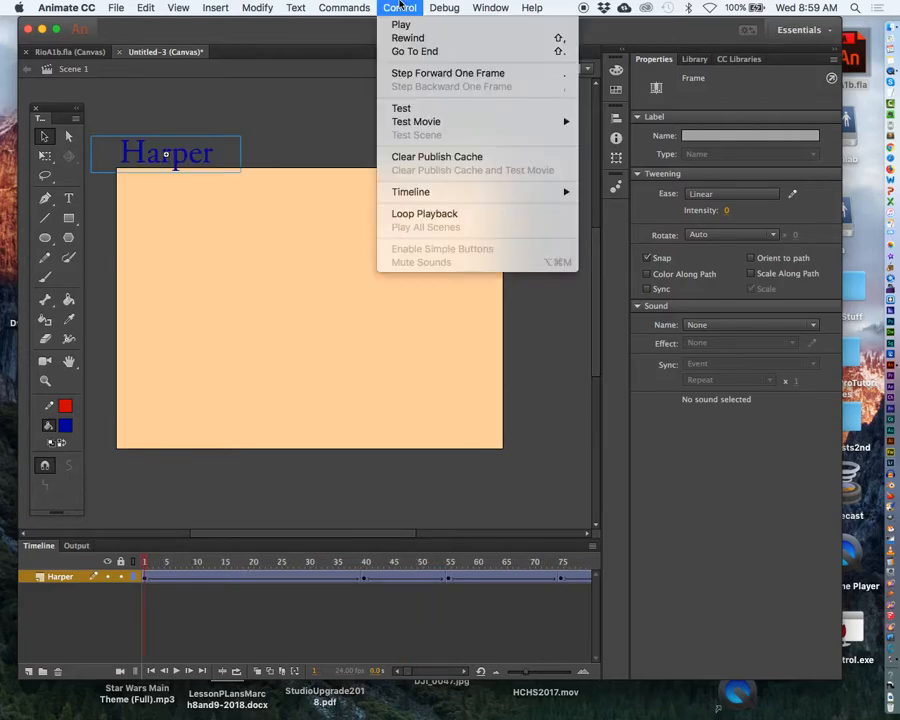
left_click(401, 25)
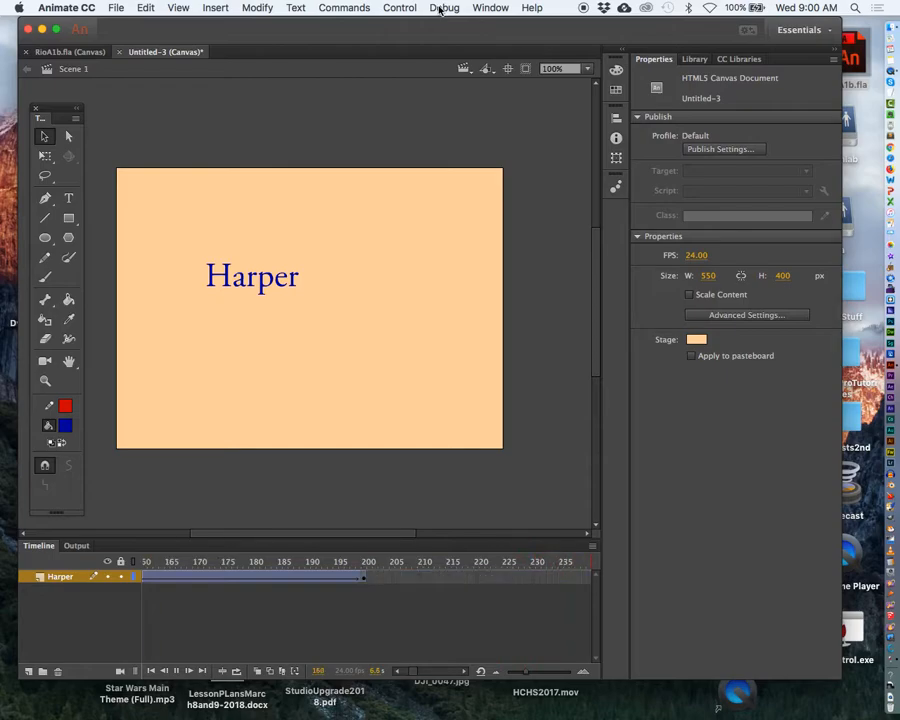
left_click(399, 7)
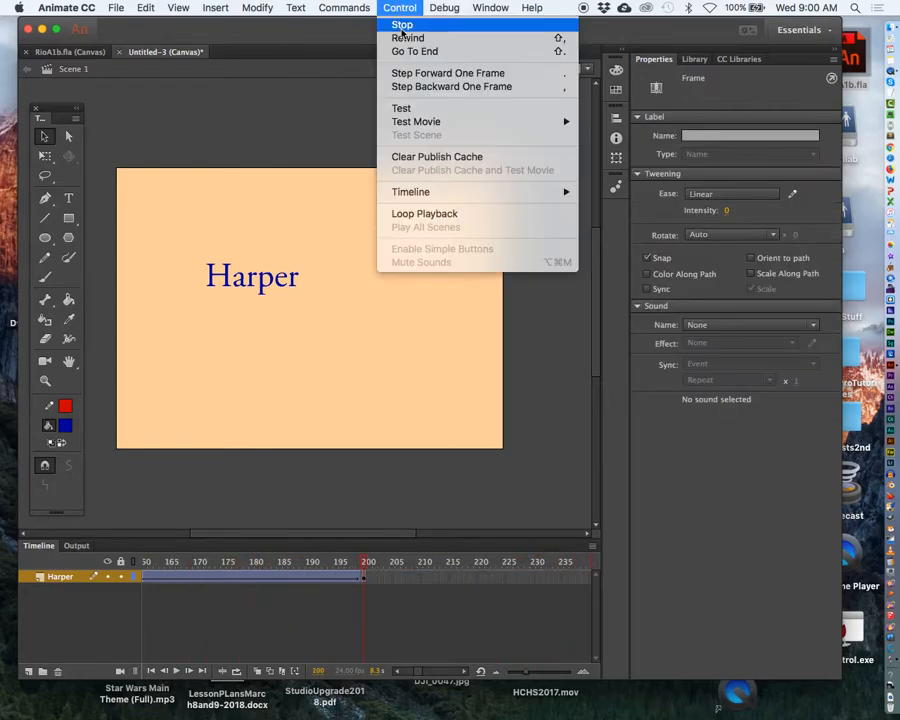
left_click(404, 37)
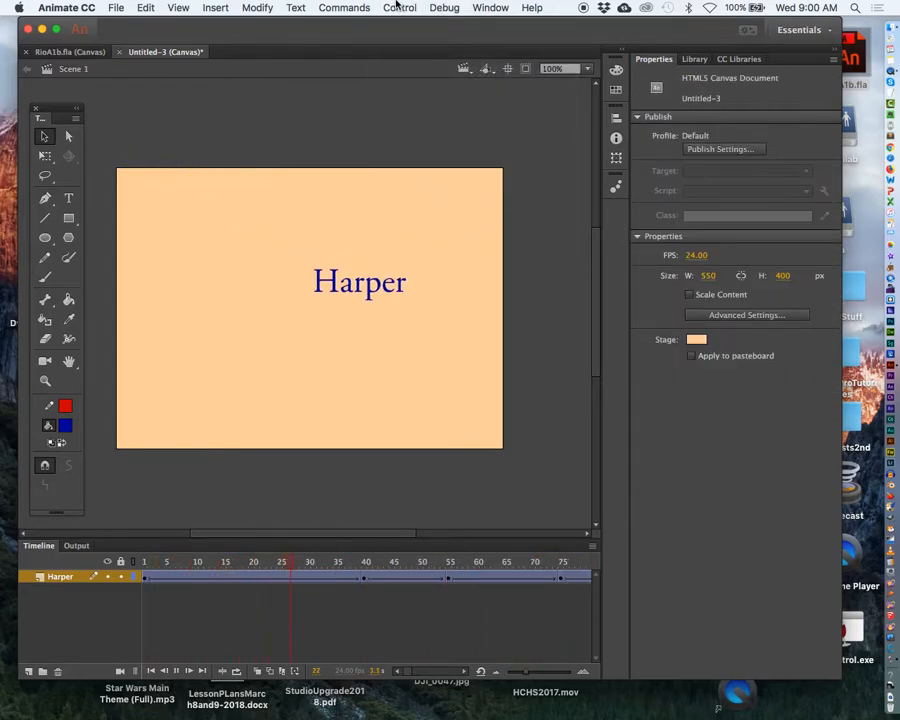
left_click(399, 7)
left_click(403, 25)
left_click(399, 7)
left_click(435, 37)
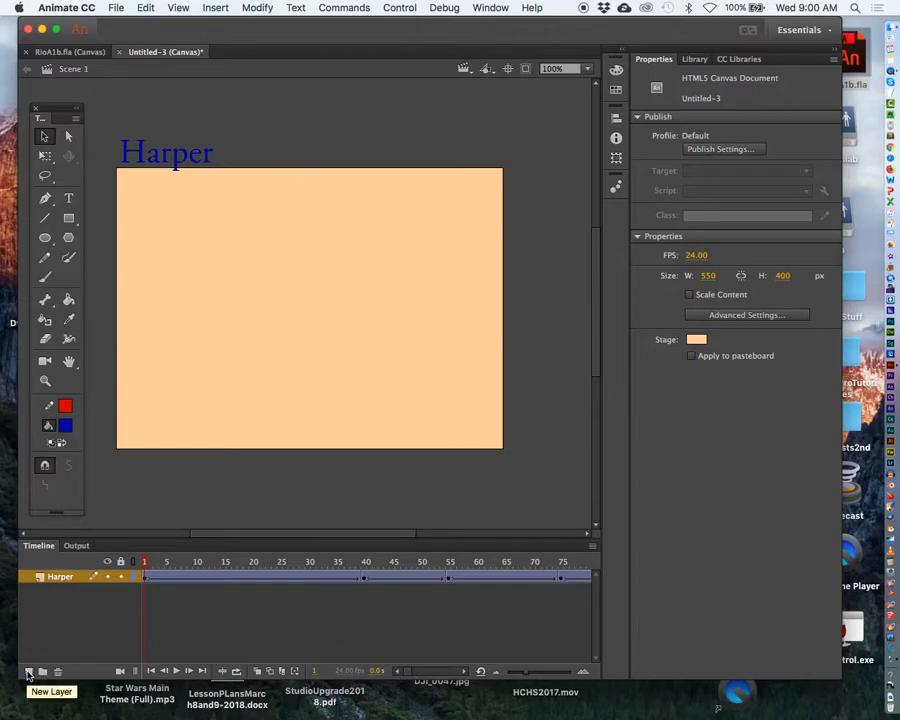
Add a new layer above the name text's layer and rename it Creek
left_click(28, 672)
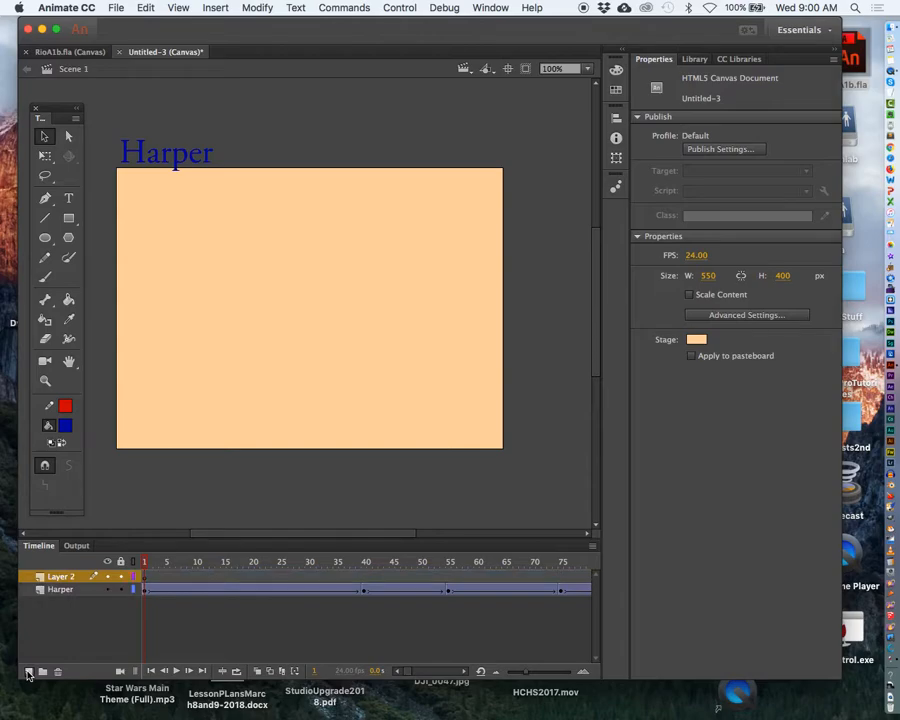
double_click(62, 577)
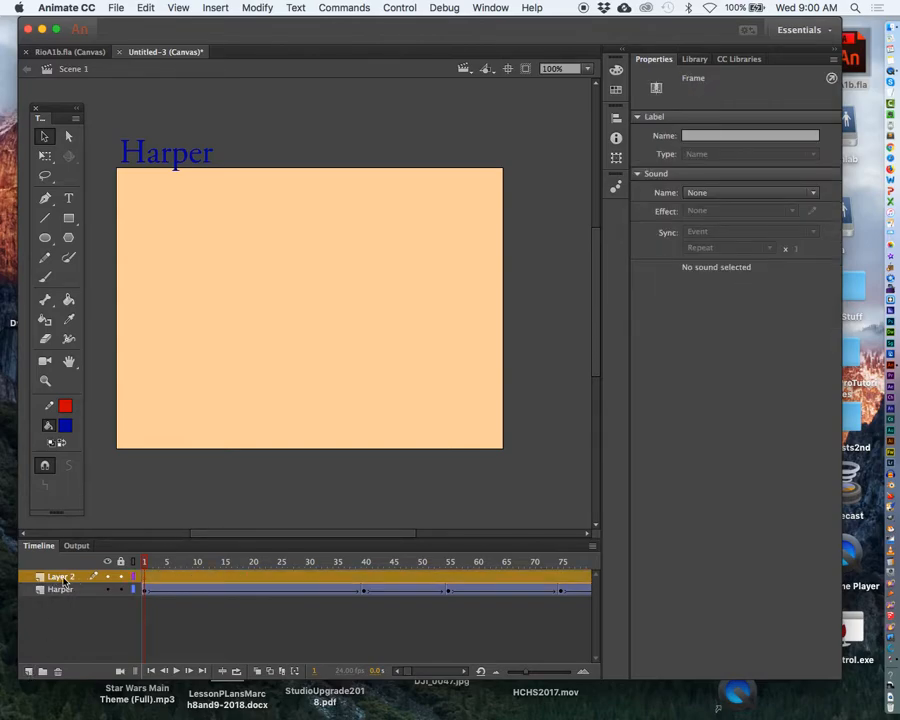
type("Creek")
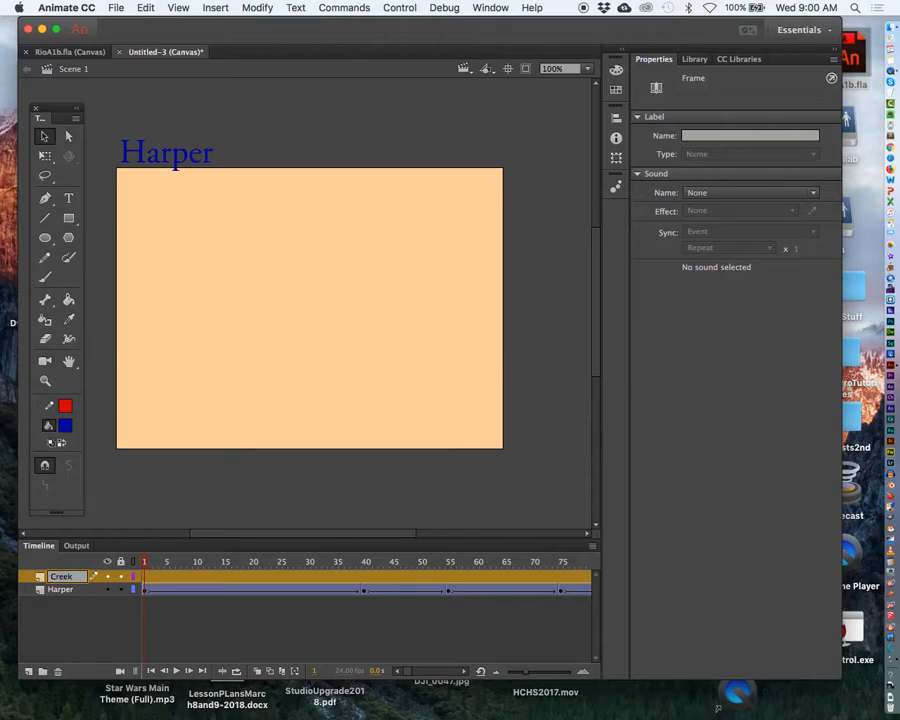
key("Return")
Add a static text box about 190 px wide reading "Creek" above the stage's upper-right corner, at about X 376, Y -105
left_click(68, 202)
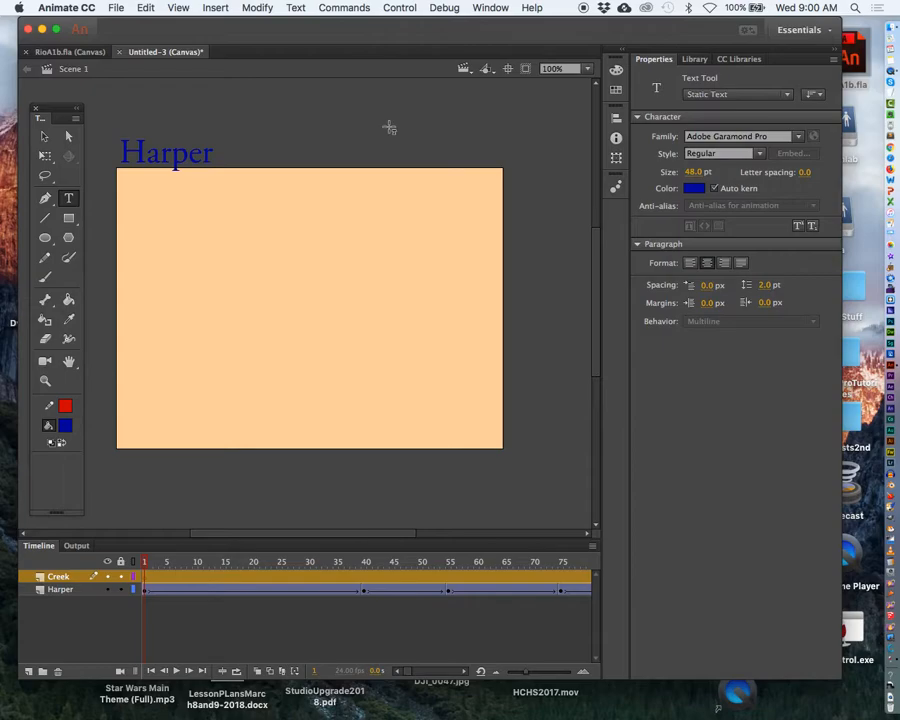
left_click_drag(382, 121, 514, 158)
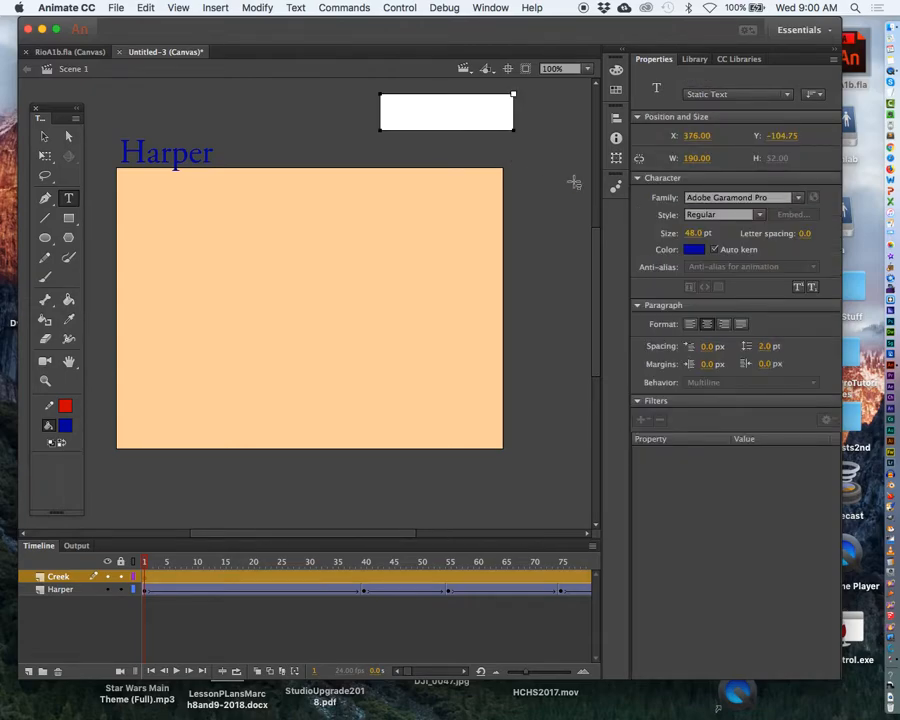
type("Creek")
Set the Creek text's font family to Helvetica and its color to dark red #990000
left_click(438, 105)
double_click(439, 105)
left_click(439, 104)
double_click(438, 105)
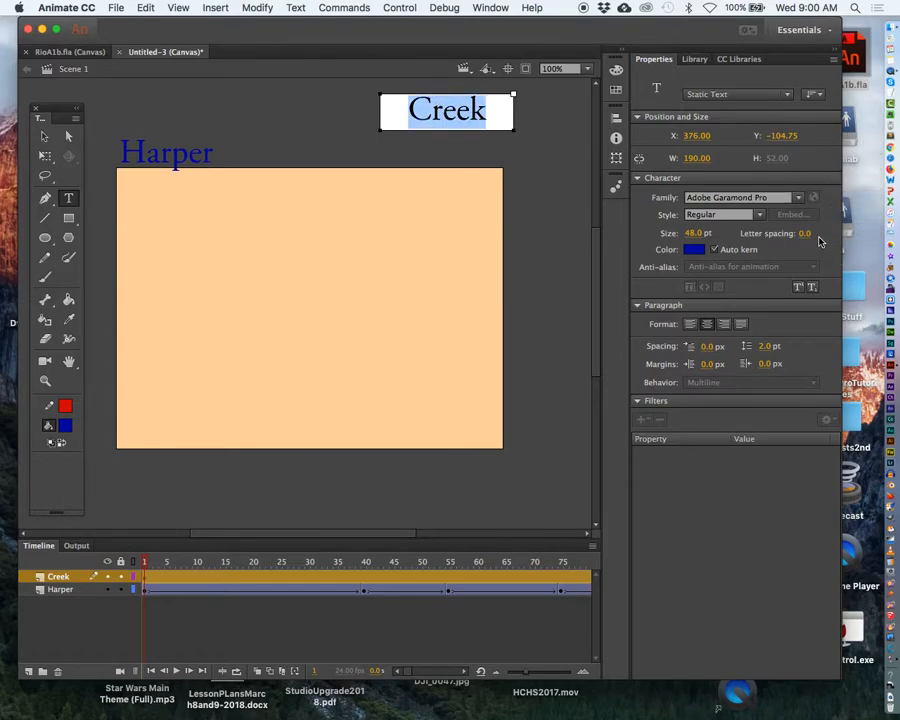
left_click(798, 199)
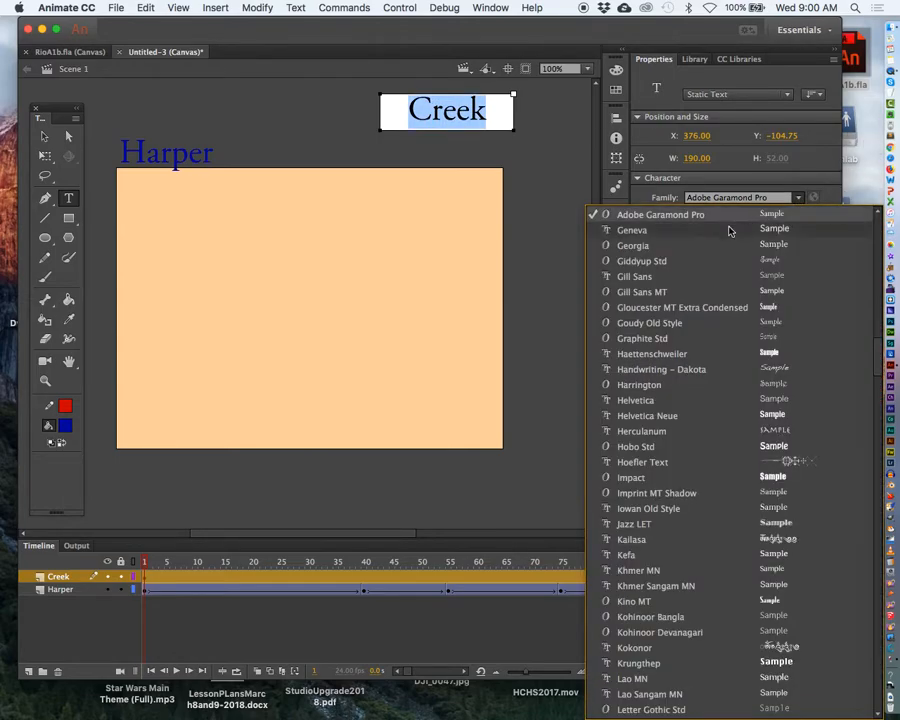
left_click(678, 247)
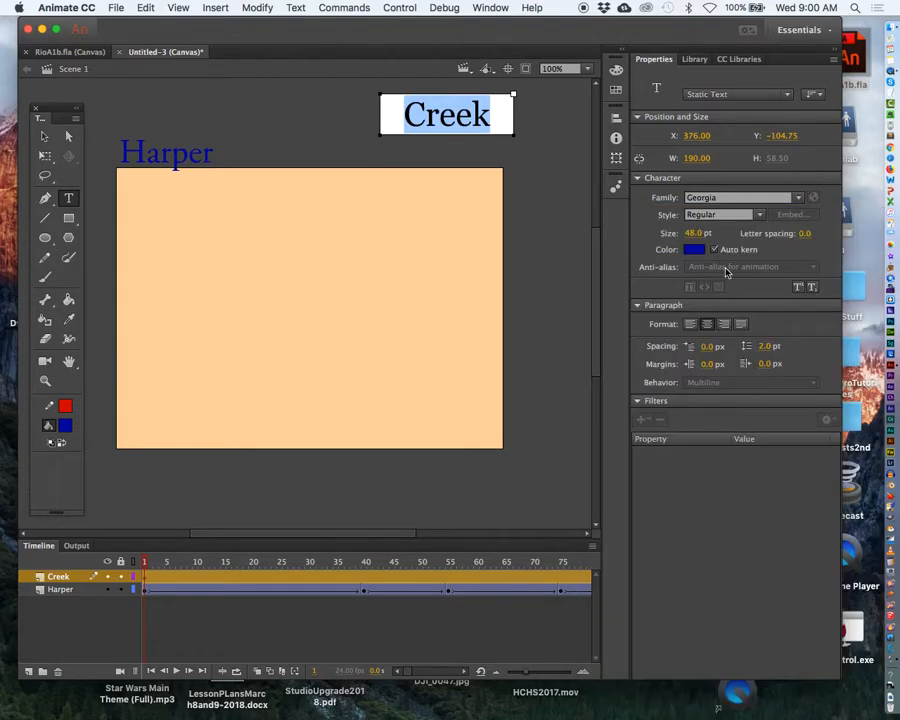
left_click(797, 198)
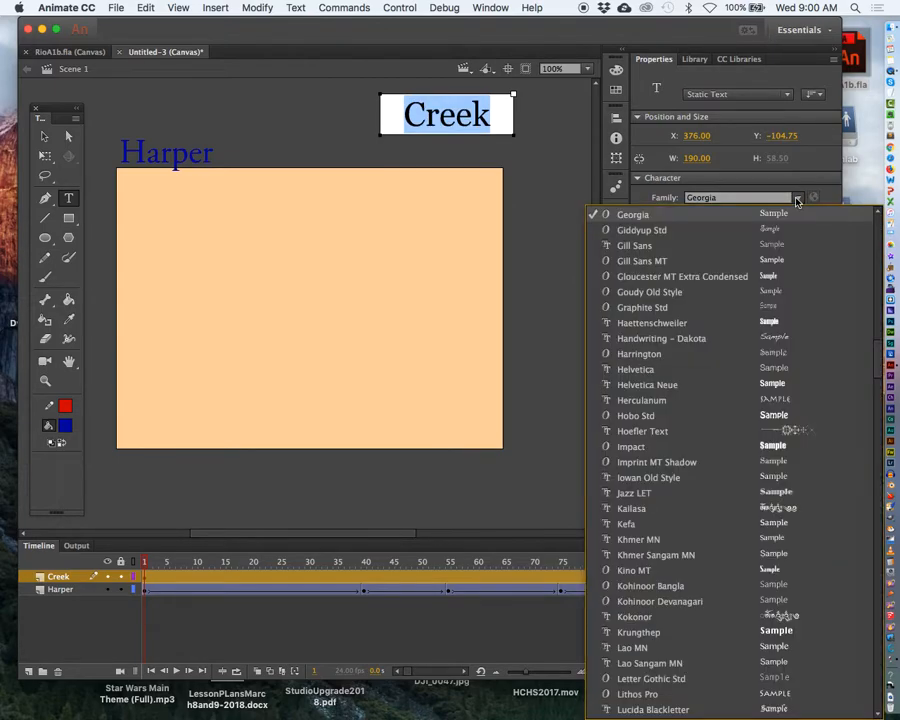
left_click(689, 370)
left_click(694, 250)
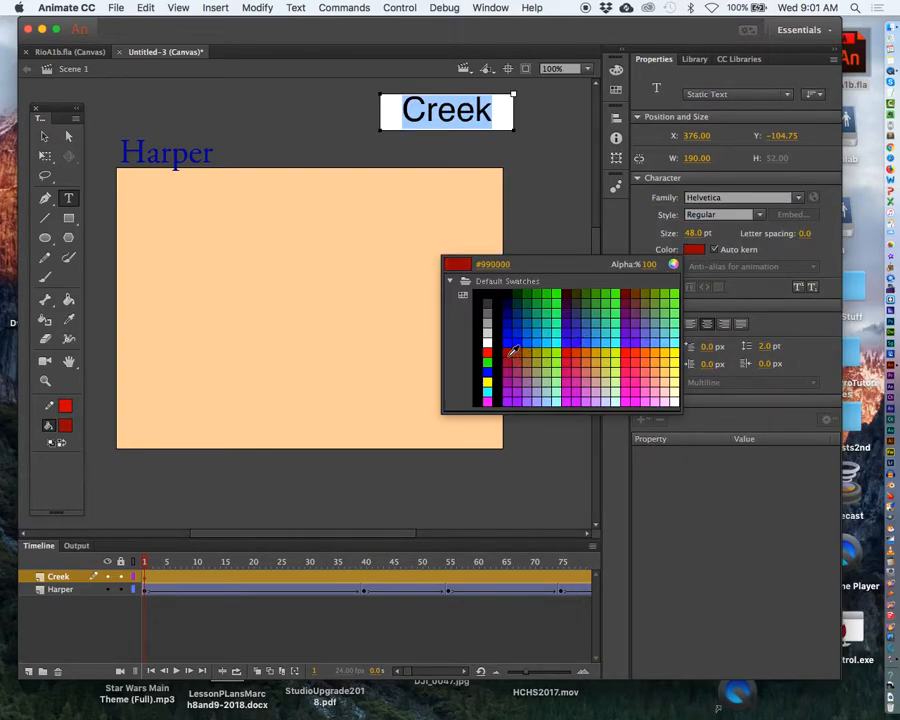
left_click(508, 353)
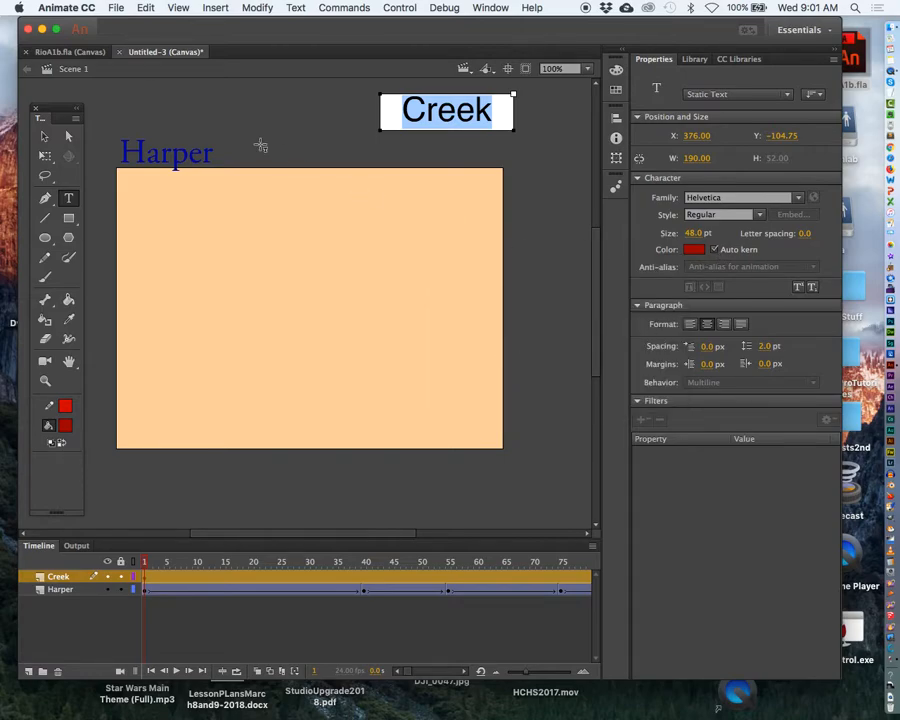
Move the Creek text down to just above the stage's upper-right corner, at about X 364, Y -53
left_click(45, 137)
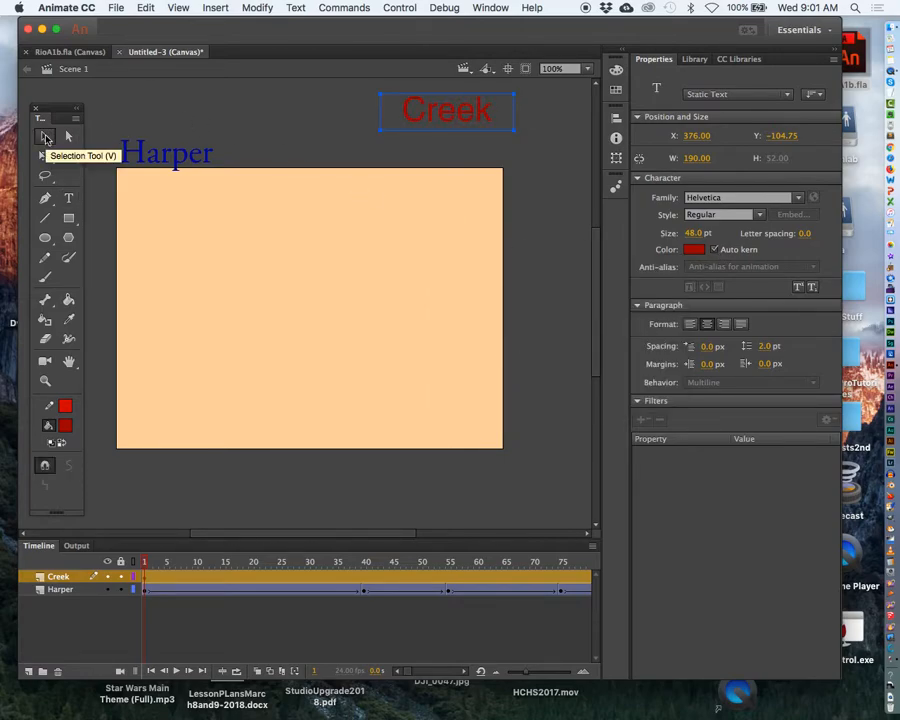
left_click_drag(432, 120, 422, 154)
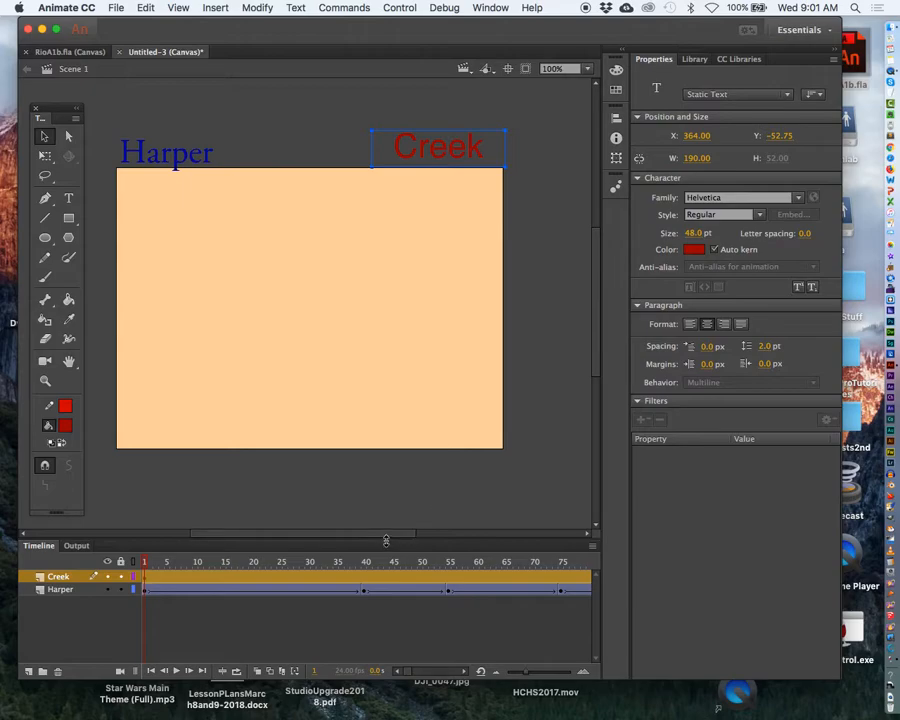
Insert a keyframe at frame 30 of the Creek layer and move the Creek text down onto the stage, at about X 364, Y 14
left_click(311, 580)
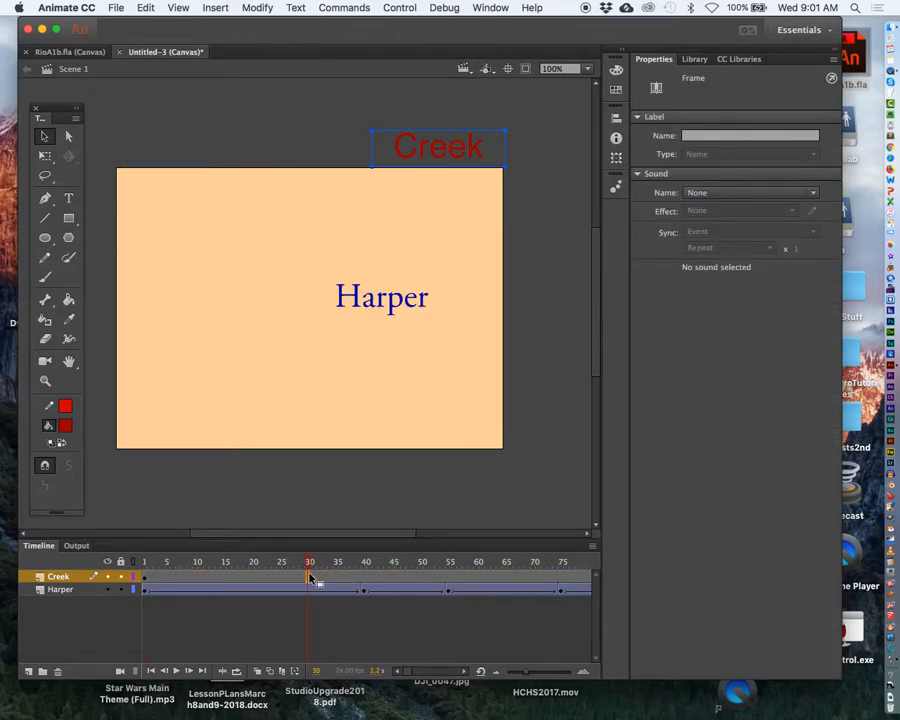
right_click(310, 578)
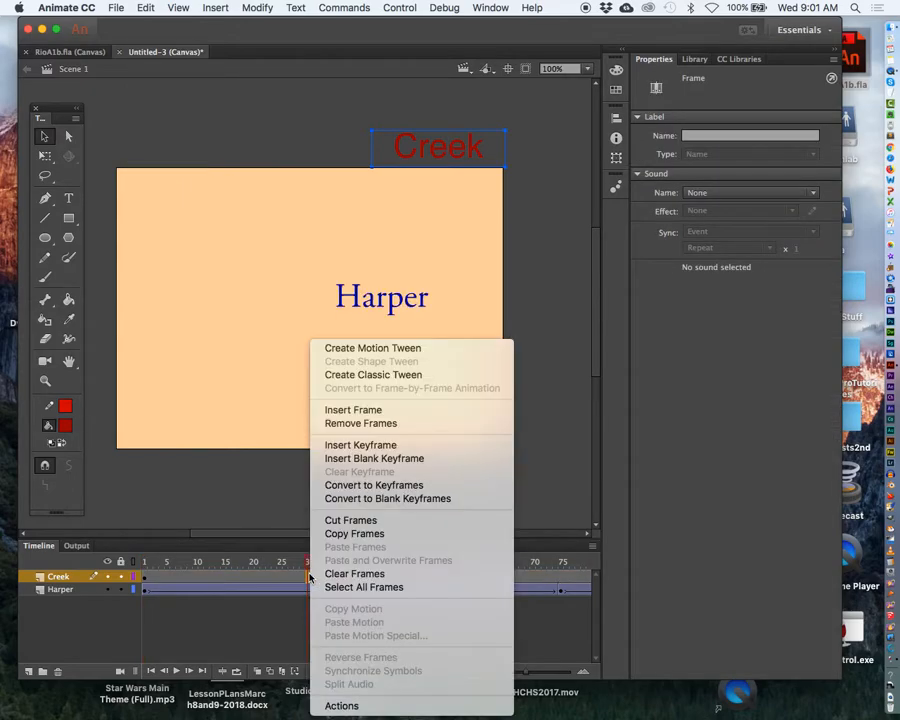
left_click(367, 446)
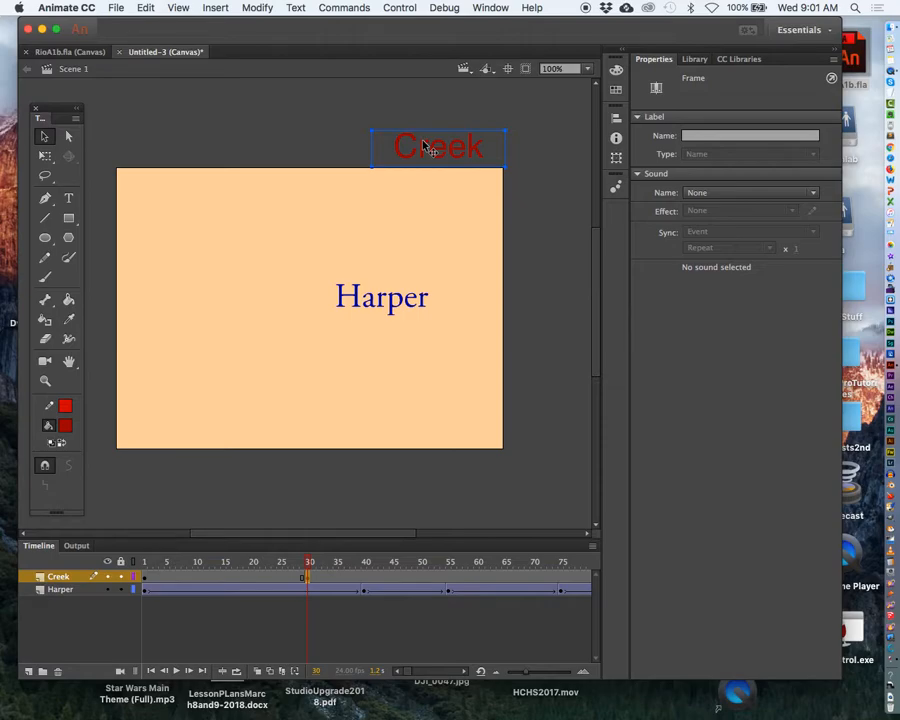
left_click_drag(424, 148, 428, 199)
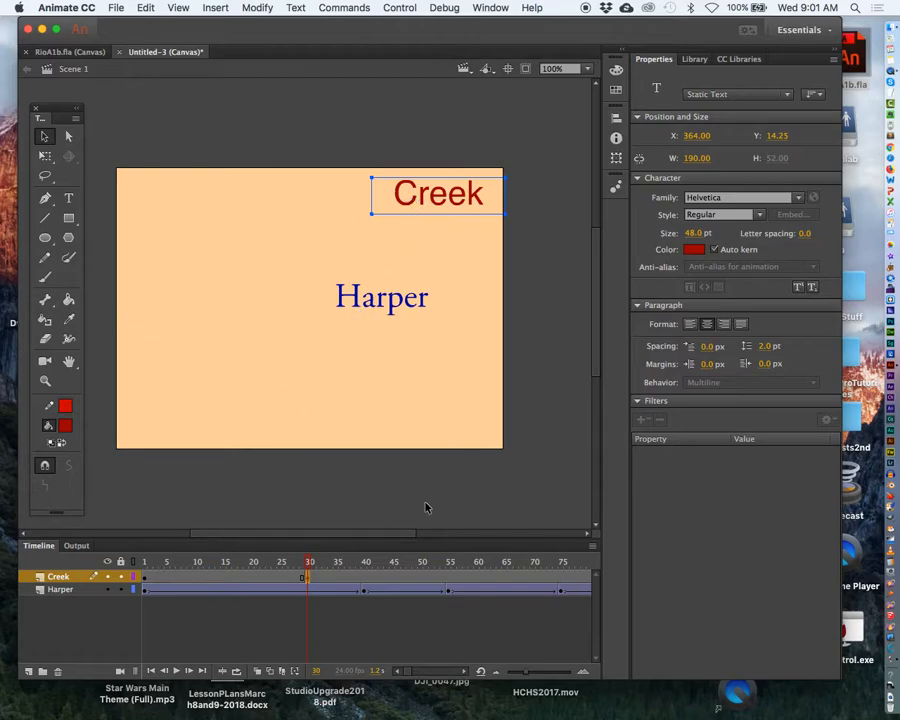
Insert a keyframe at frame 60 of the Creek layer and move the text to the stage's left edge, at about X -32, Y 179
left_click(477, 578)
right_click(478, 578)
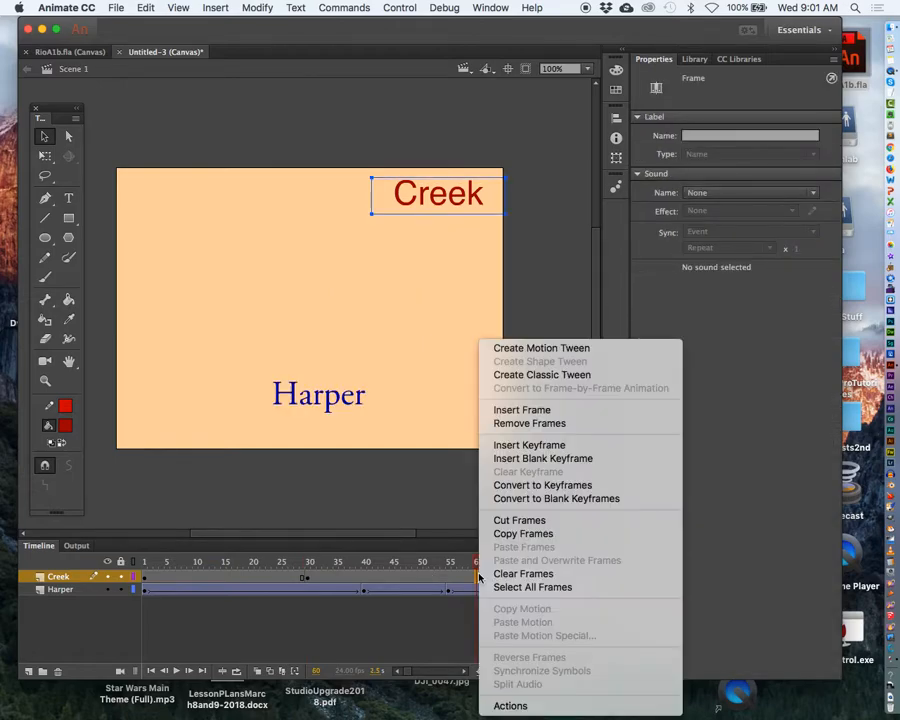
left_click(497, 444)
left_click_drag(437, 219, 157, 314)
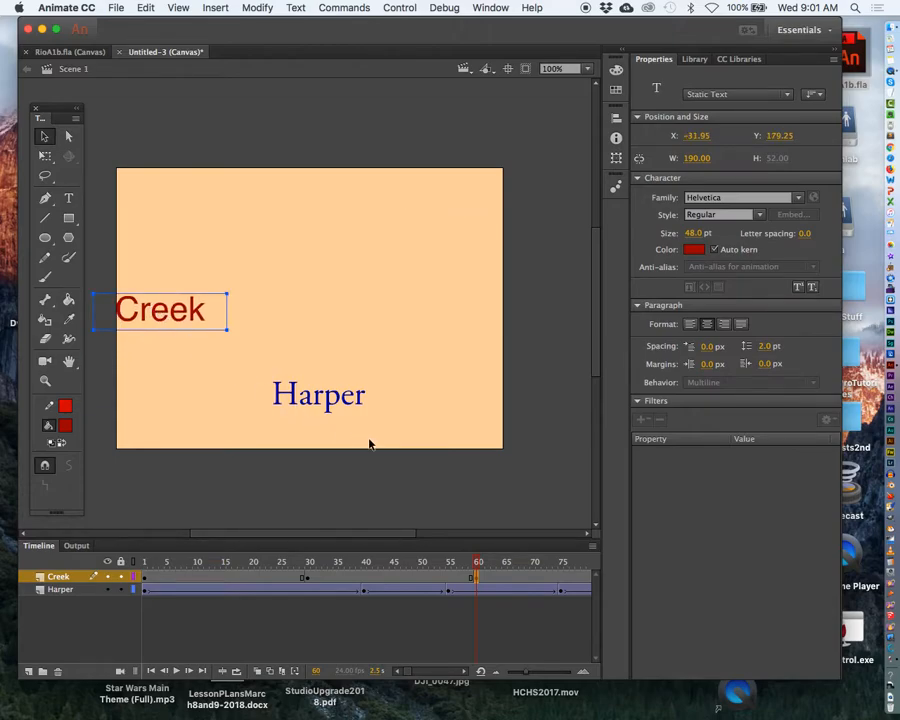
Insert a keyframe at frame 85 of the Creek layer and move the text to the stage's bottom edge, at about X 268, Y 357
left_click(465, 672)
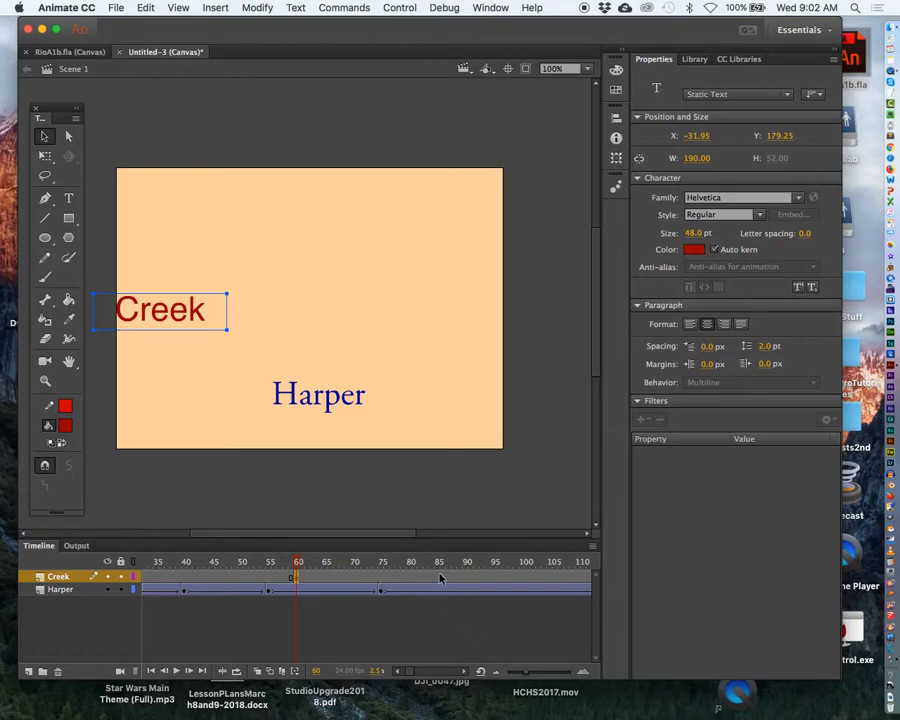
left_click(440, 578)
right_click(442, 578)
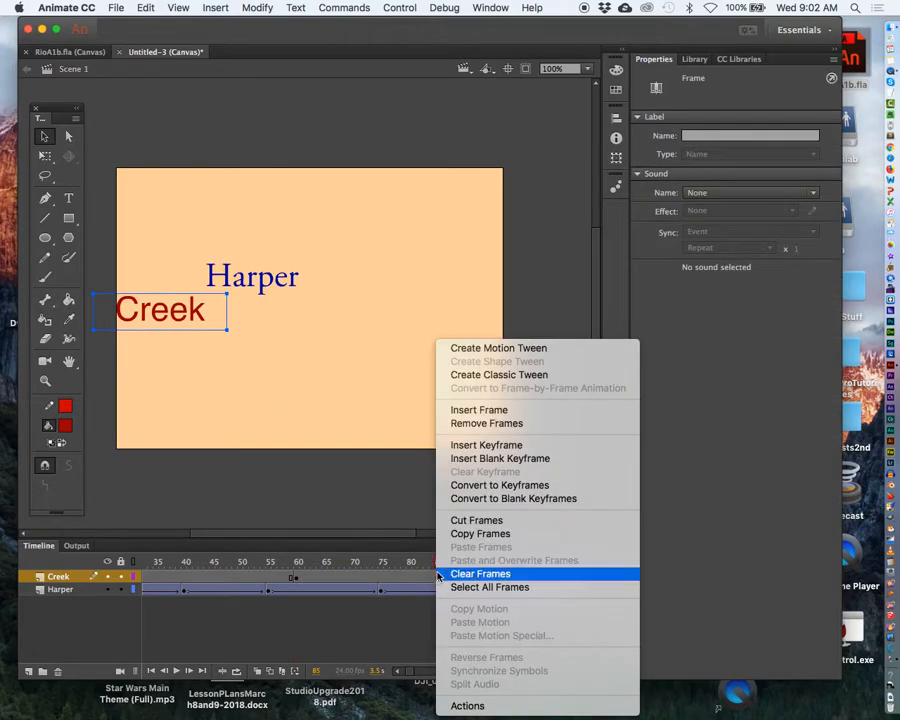
left_click(484, 445)
left_click_drag(176, 306, 375, 436)
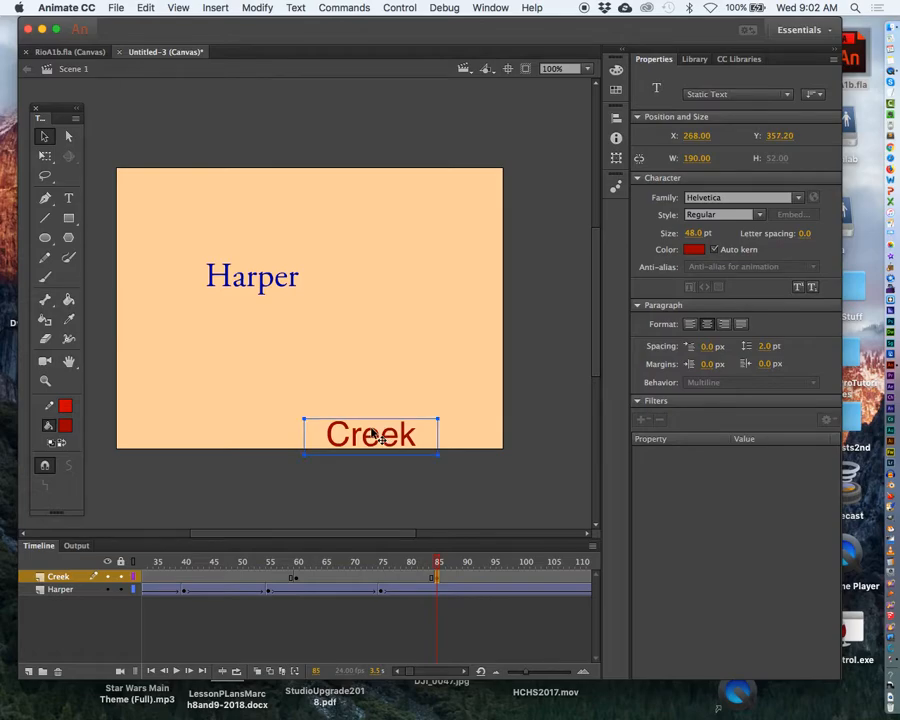
Insert a keyframe at frame 101 of the Creek layer and move the text across the stage's right edge, at about X 418, Y 223
left_click(527, 577)
right_click(527, 577)
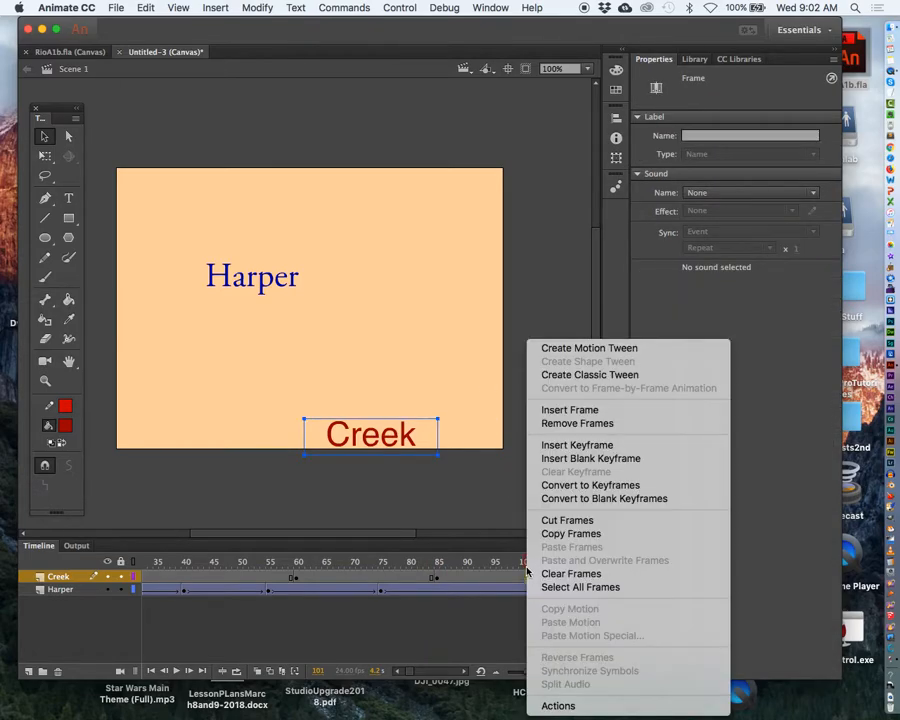
left_click(545, 444)
left_click_drag(363, 451, 474, 349)
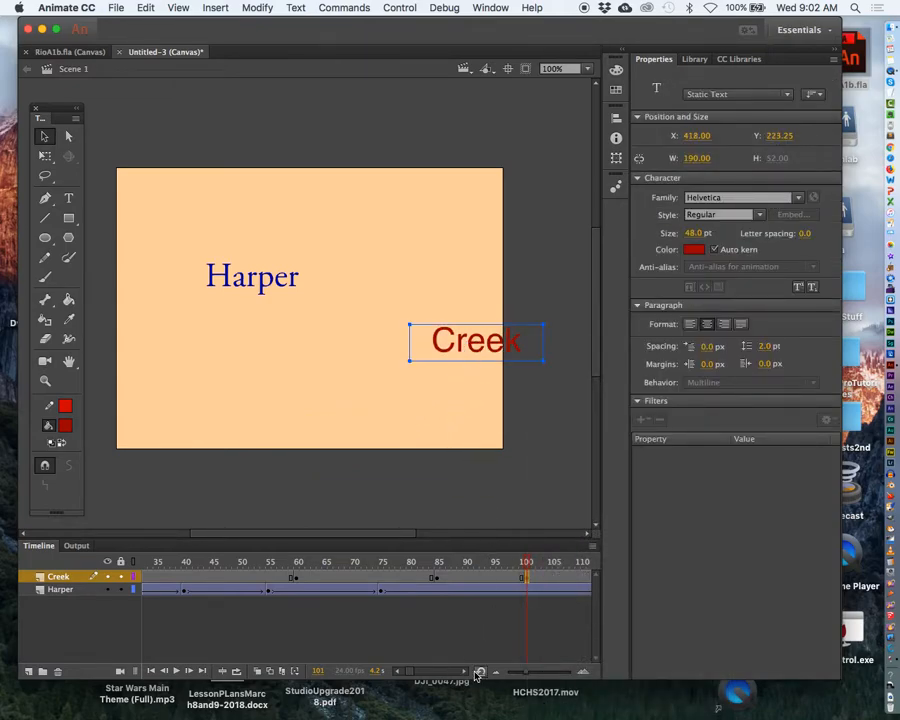
Insert a keyframe at frame 112 of the Creek layer and place the text right beside the name text, at about X 249, Y 130
scroll(460, 668, "right", 5)
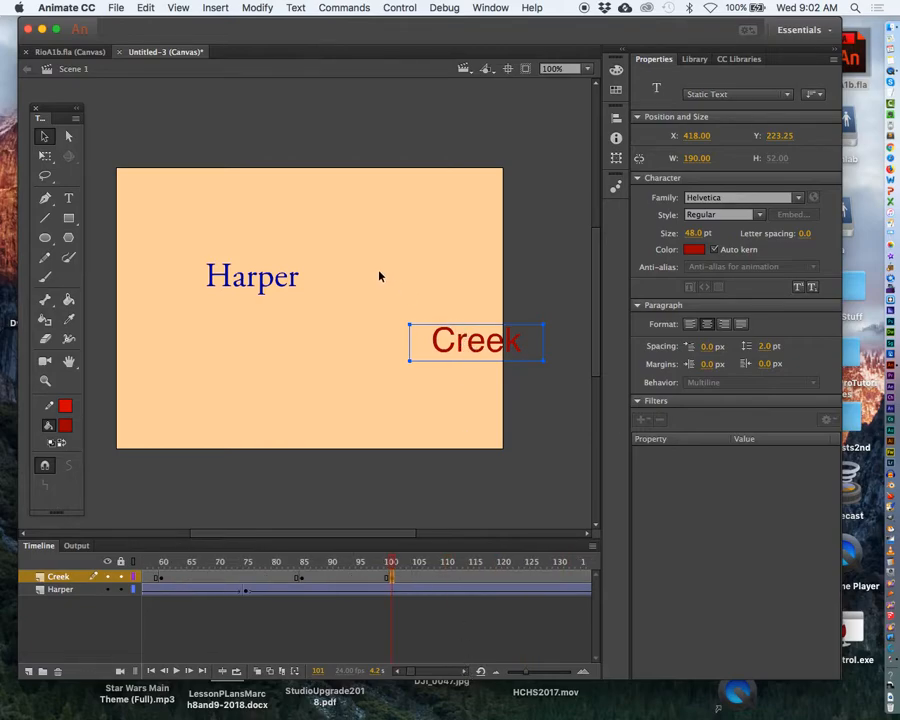
left_click(453, 579)
right_click(453, 579)
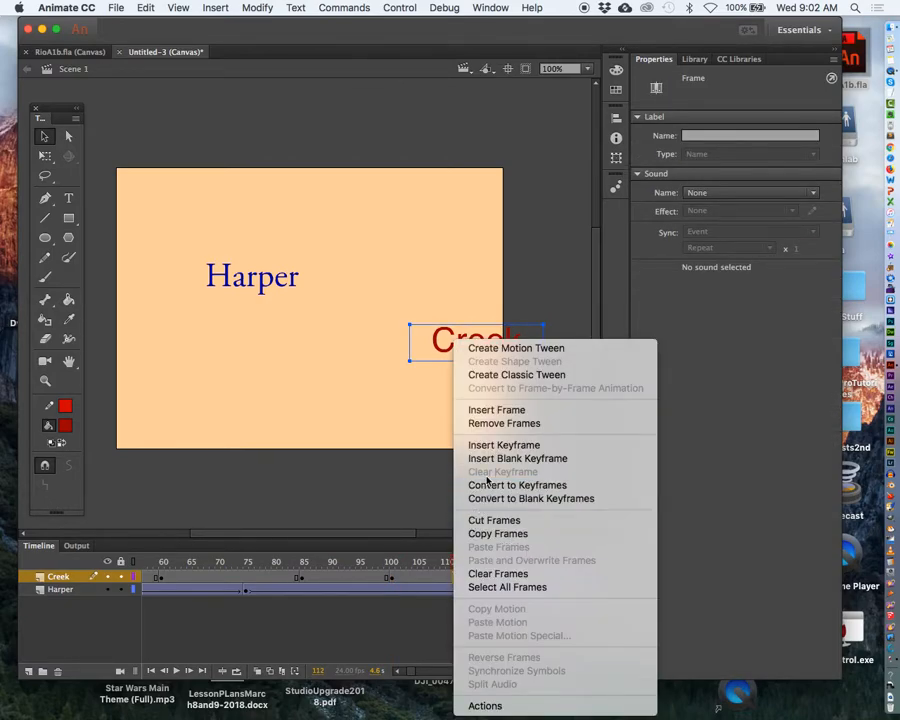
left_click(480, 442)
left_click_drag(474, 340, 349, 270)
left_click(464, 671)
left_click(463, 671)
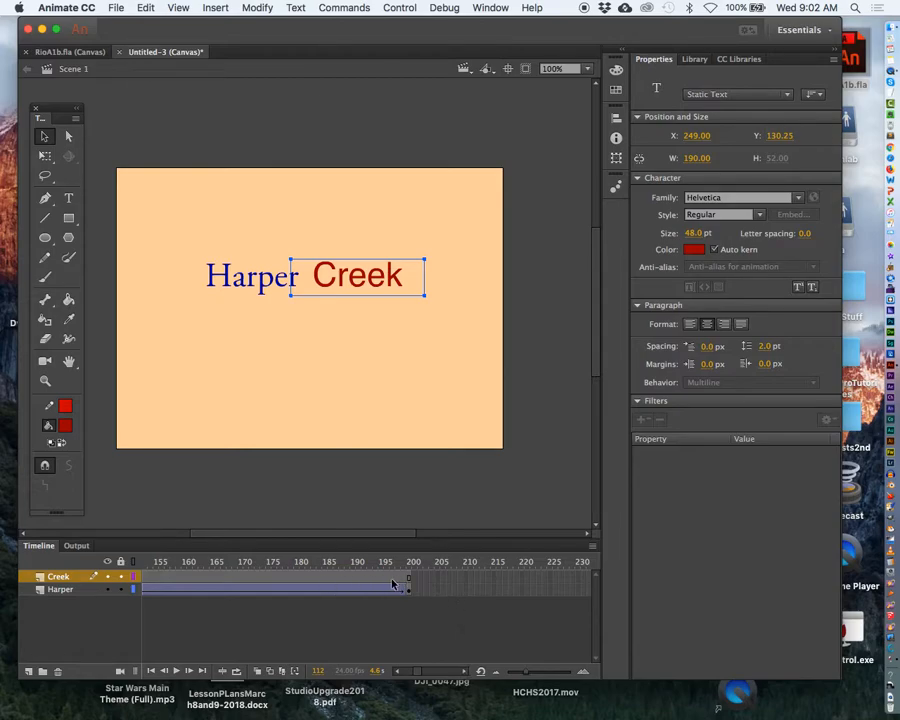
left_click(416, 679)
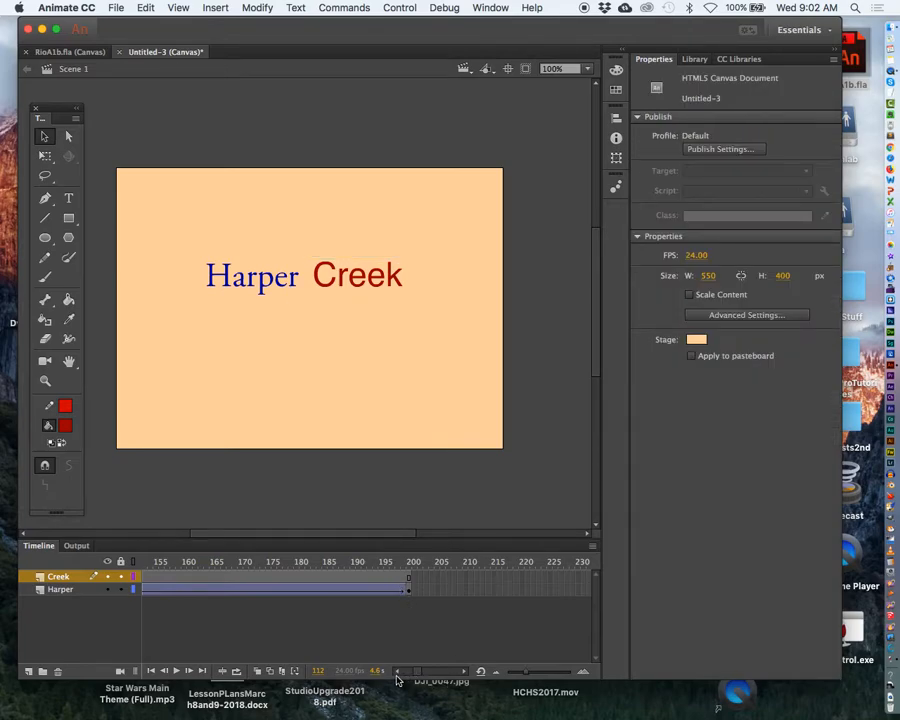
left_click(397, 672)
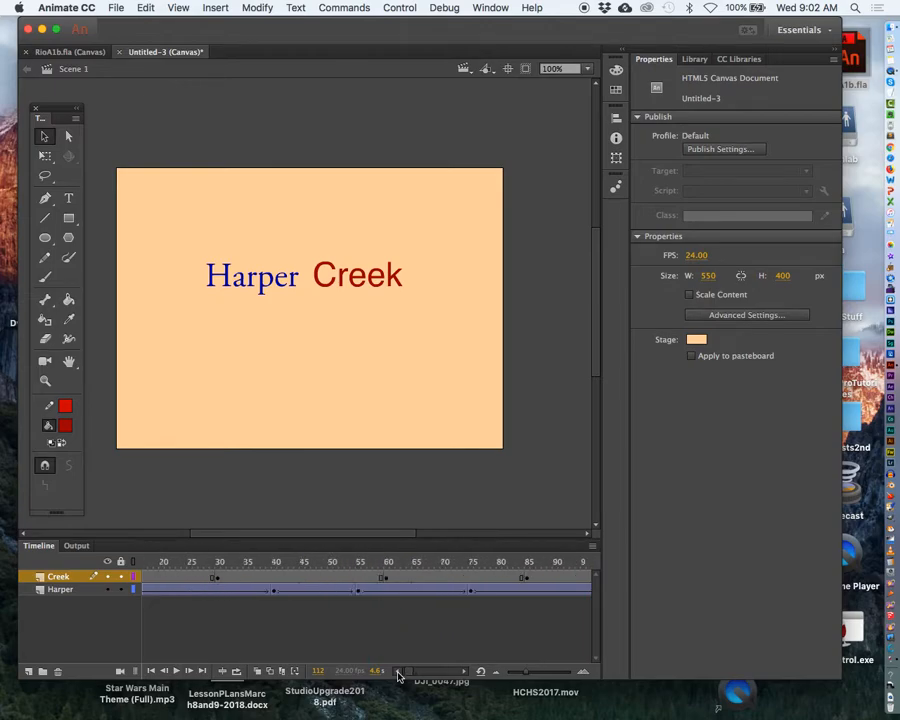
right_click(226, 577)
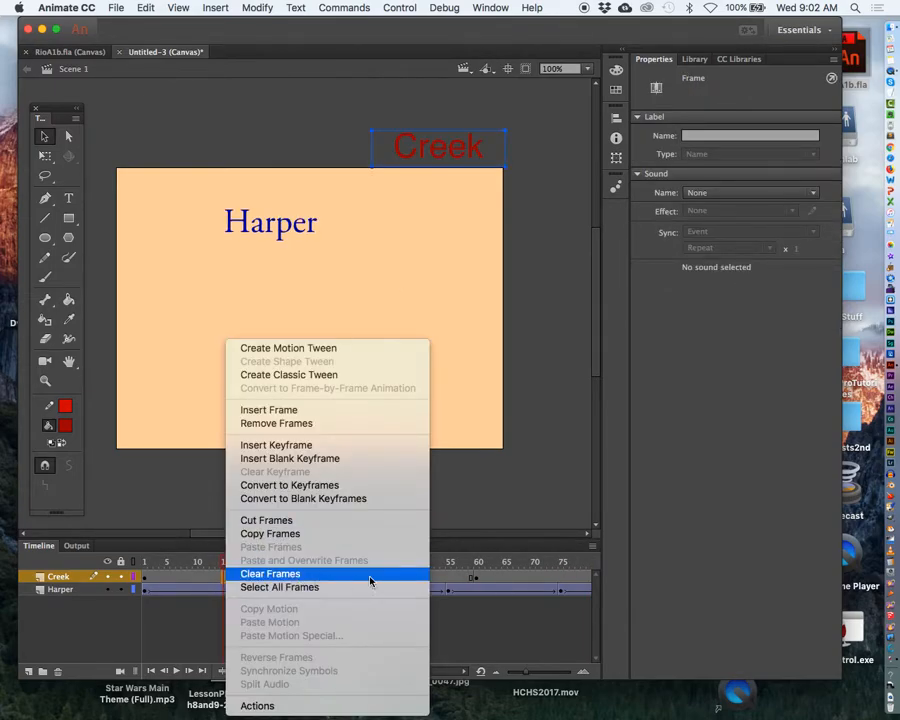
left_click(458, 641)
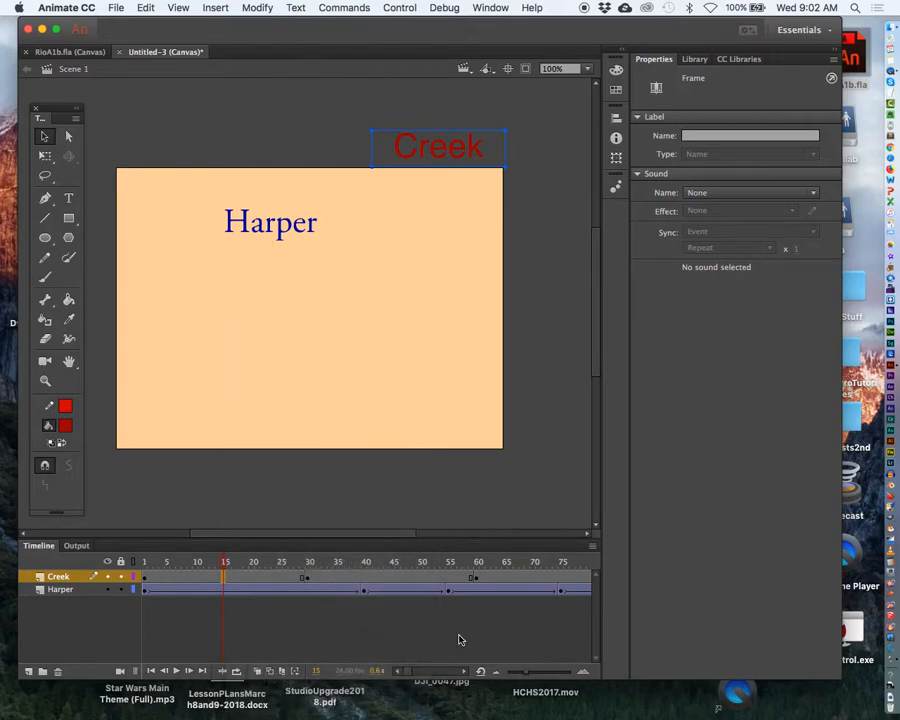
Create classic tweens on the Creek layer between the keyframes at frames 30 and 60 and between those at frames 60 and 85
left_click(368, 580)
right_click(368, 580)
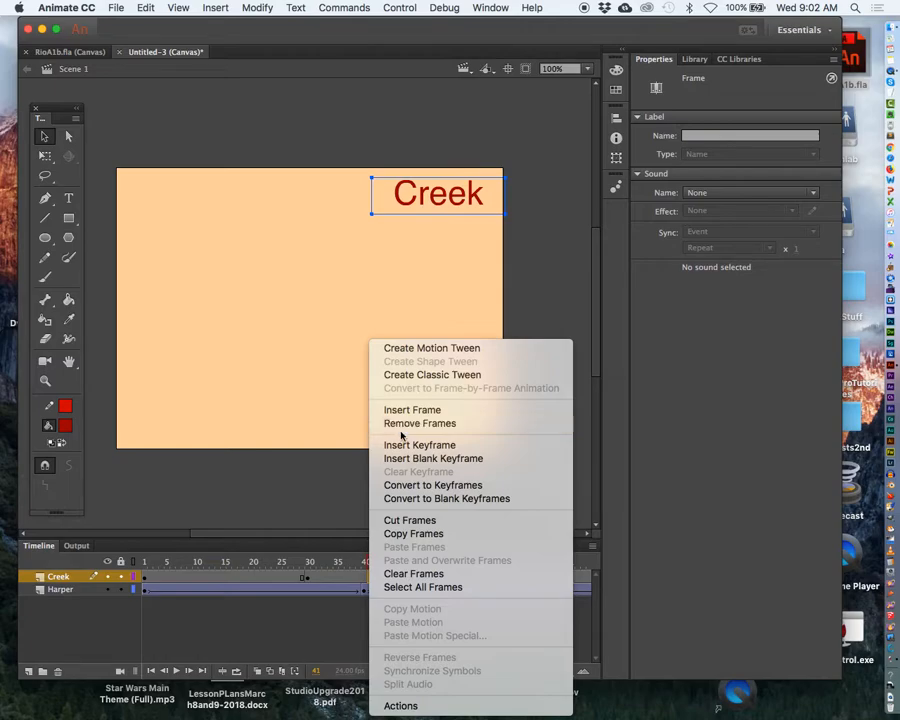
left_click(412, 375)
right_click(527, 577)
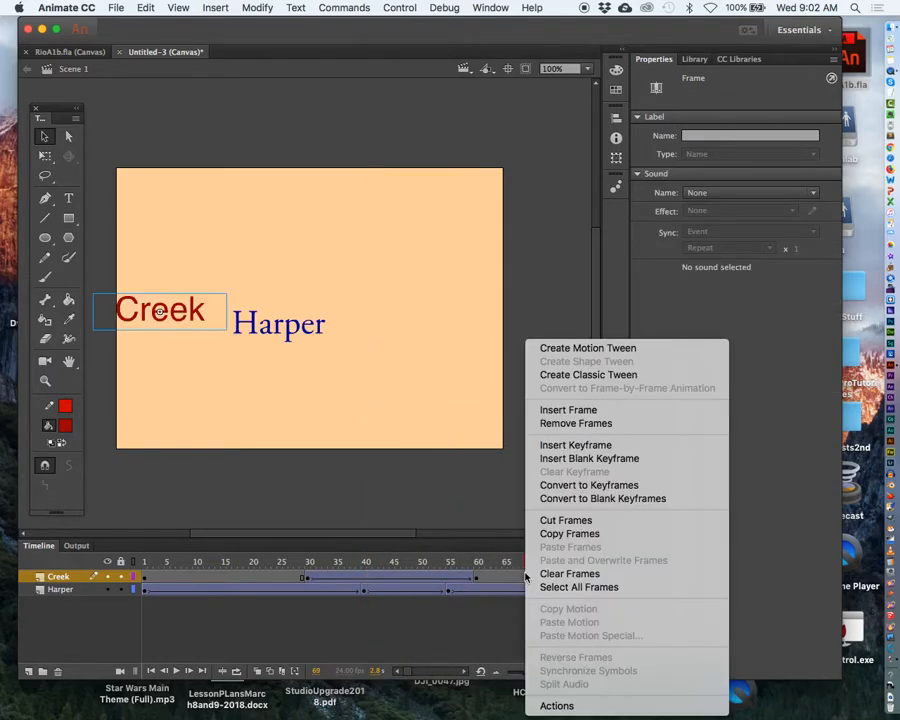
left_click(570, 378)
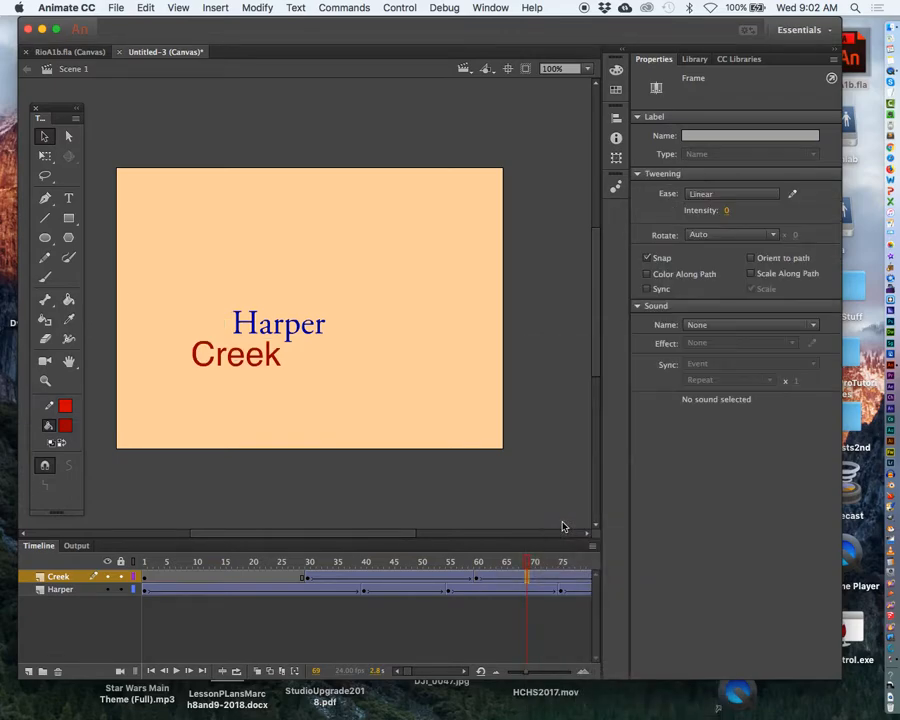
Create classic tweens on the Creek layer between the keyframes at frames 85 and 101 and between those at frames 101 and 112
scroll(465, 675, "right", 10)
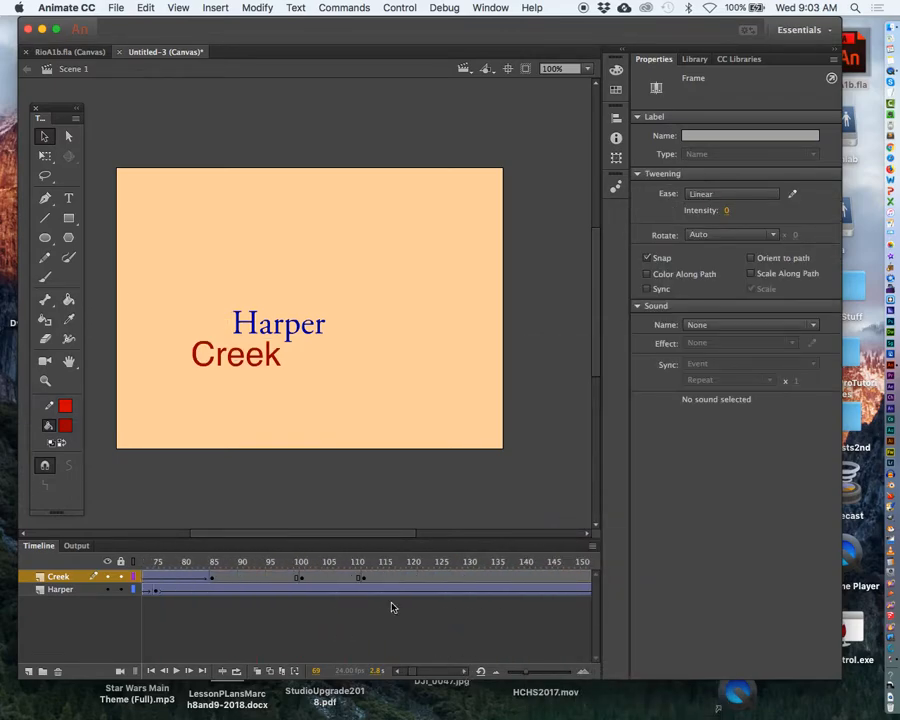
right_click(268, 578)
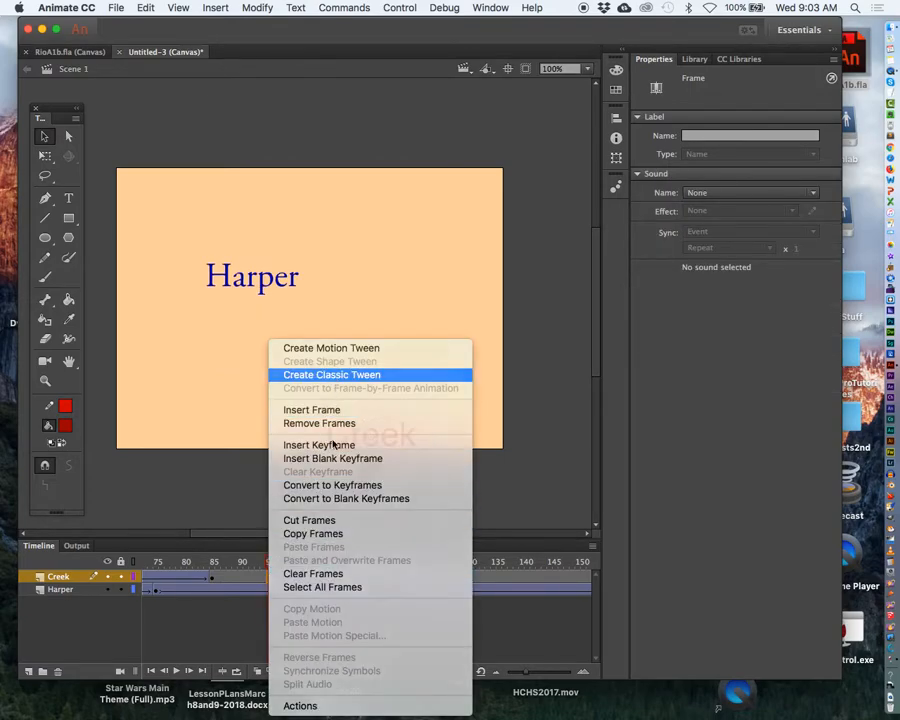
left_click(333, 374)
right_click(326, 580)
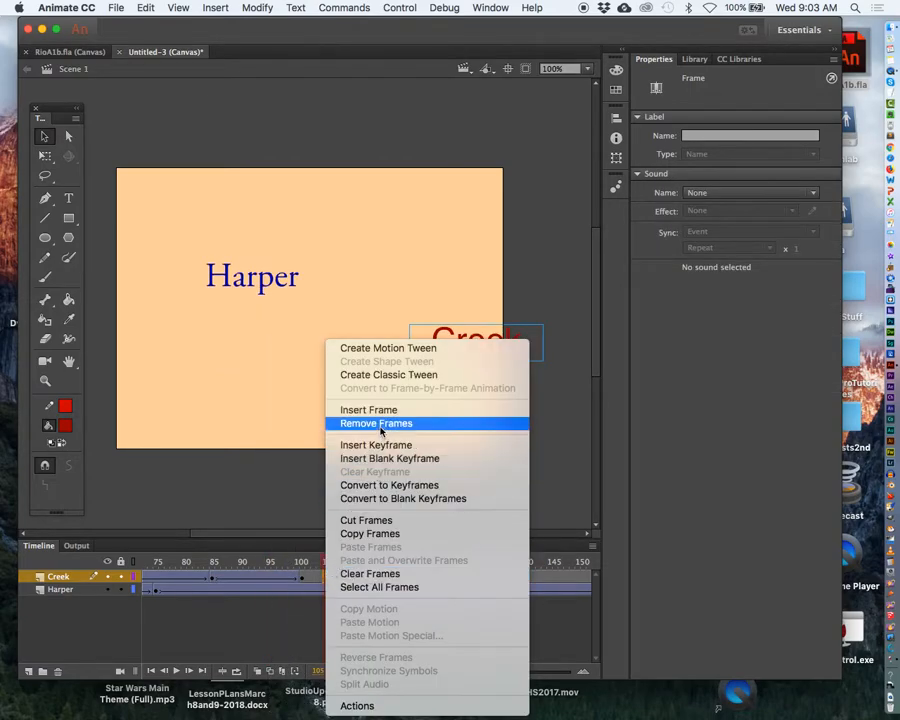
left_click(416, 377)
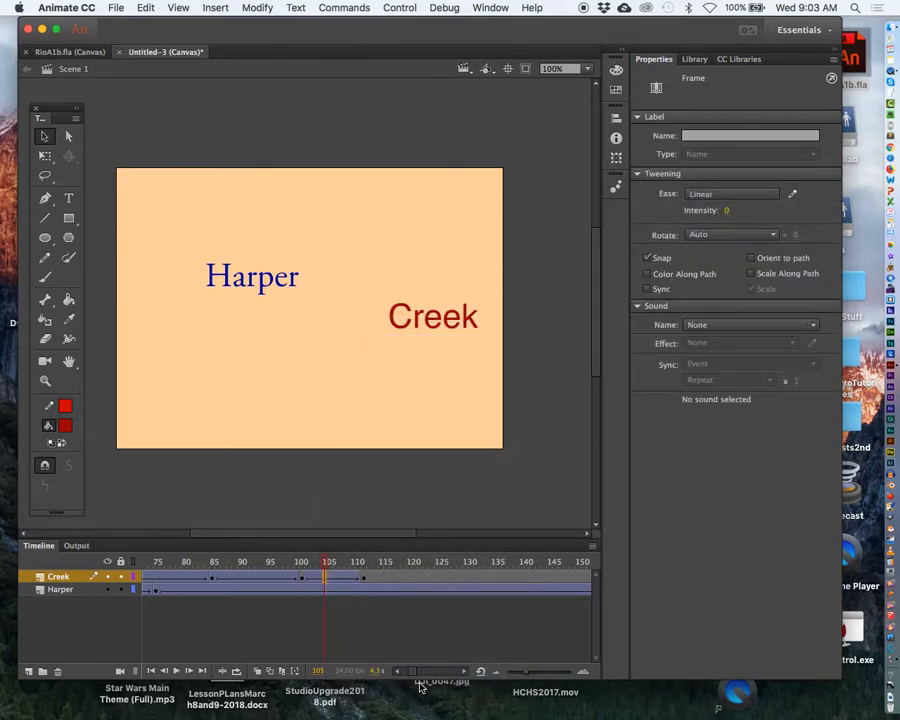
scroll(465, 678, "right", 5)
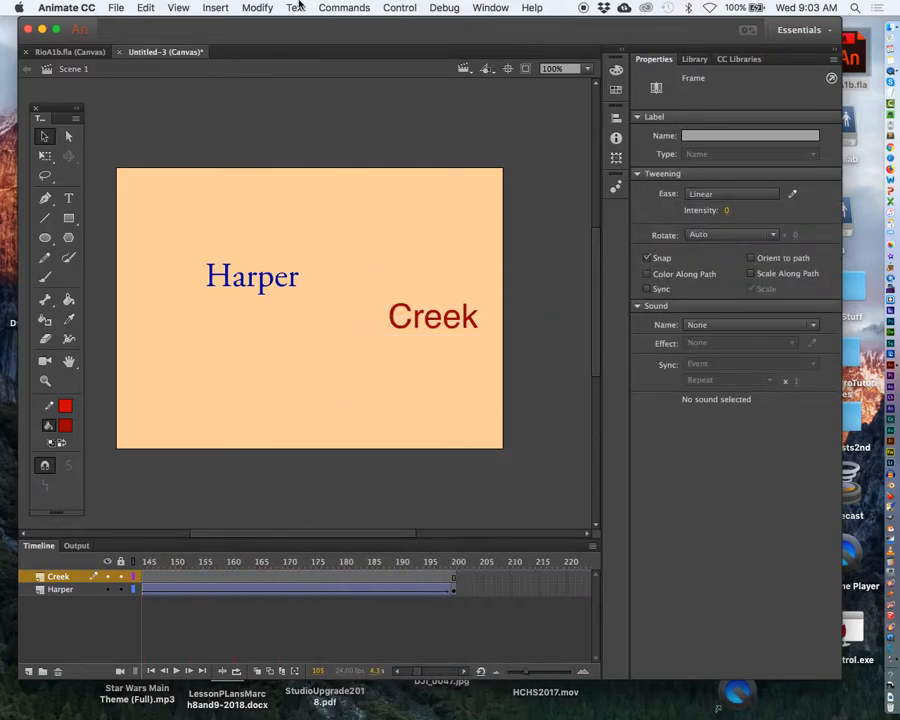
Save the document to the Desktop as RioA2.fla in the Animate Document format
left_click(117, 7)
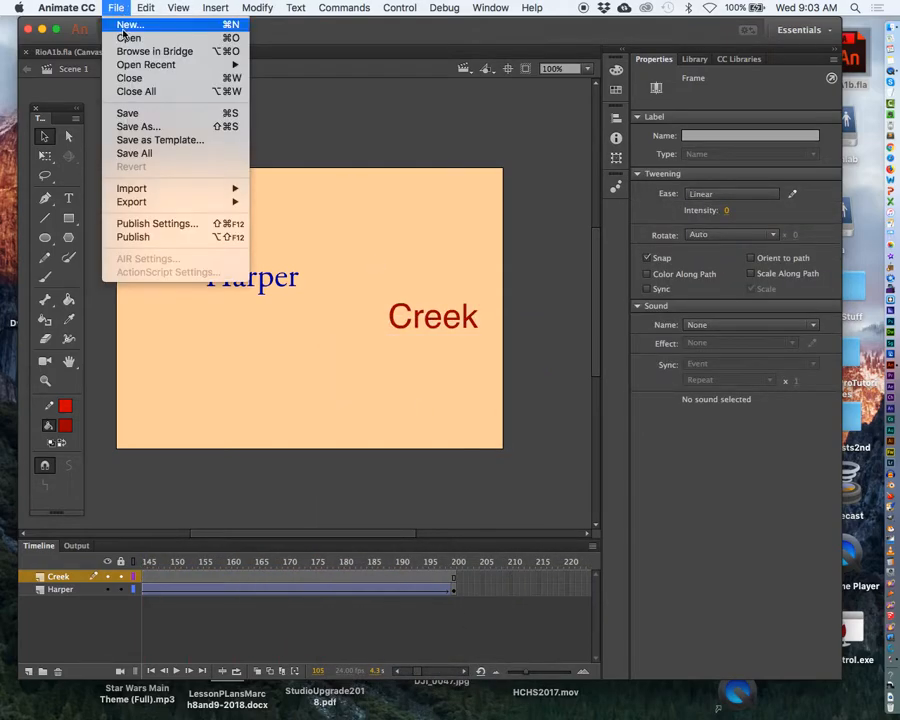
left_click(128, 113)
left_click(380, 7)
left_click(383, 7)
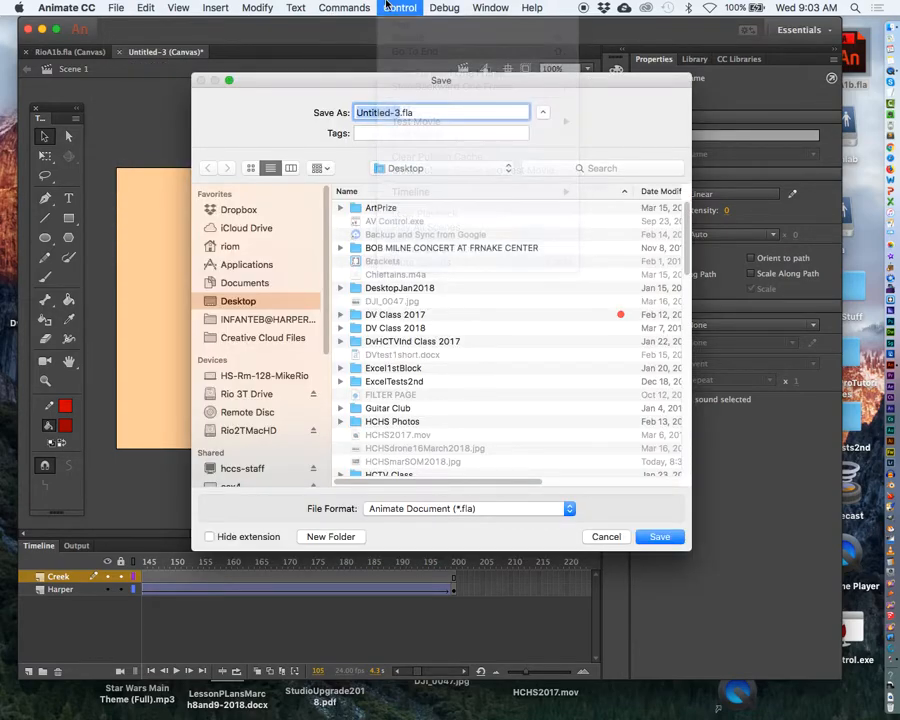
type("Rio")
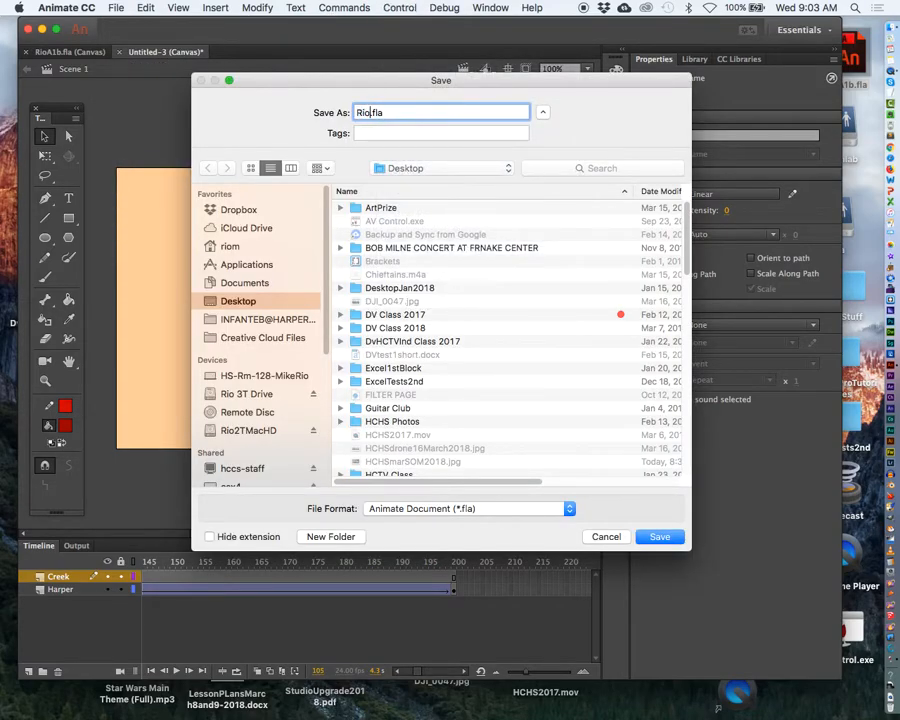
type("A2")
left_click(400, 7)
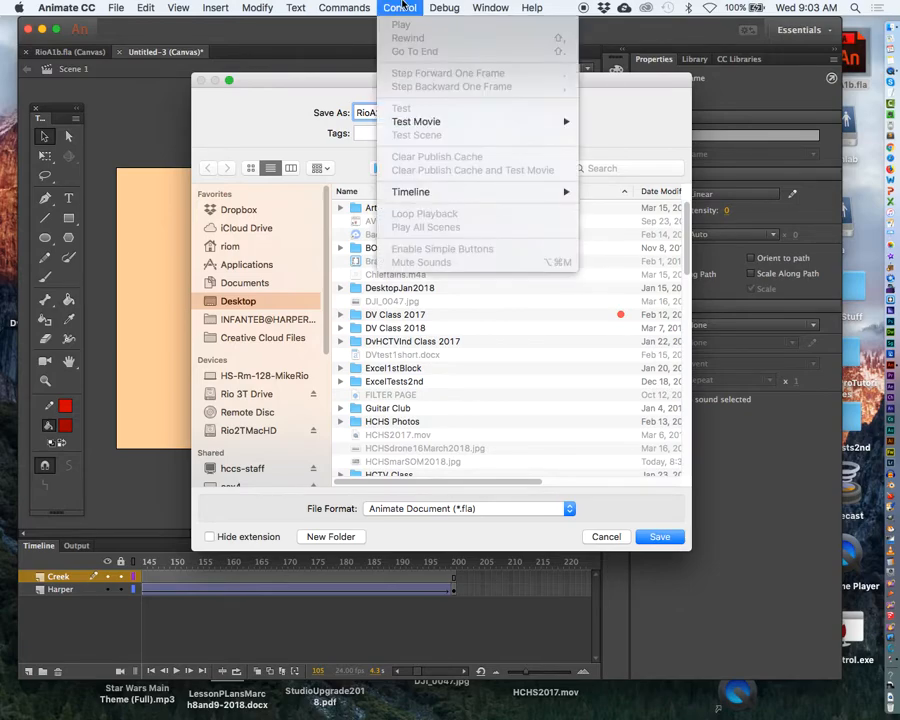
left_click(400, 7)
left_click(662, 537)
Rewind the animation to the first frame and play it through to check both texts' motion
left_click(400, 7)
left_click(406, 37)
left_click(401, 7)
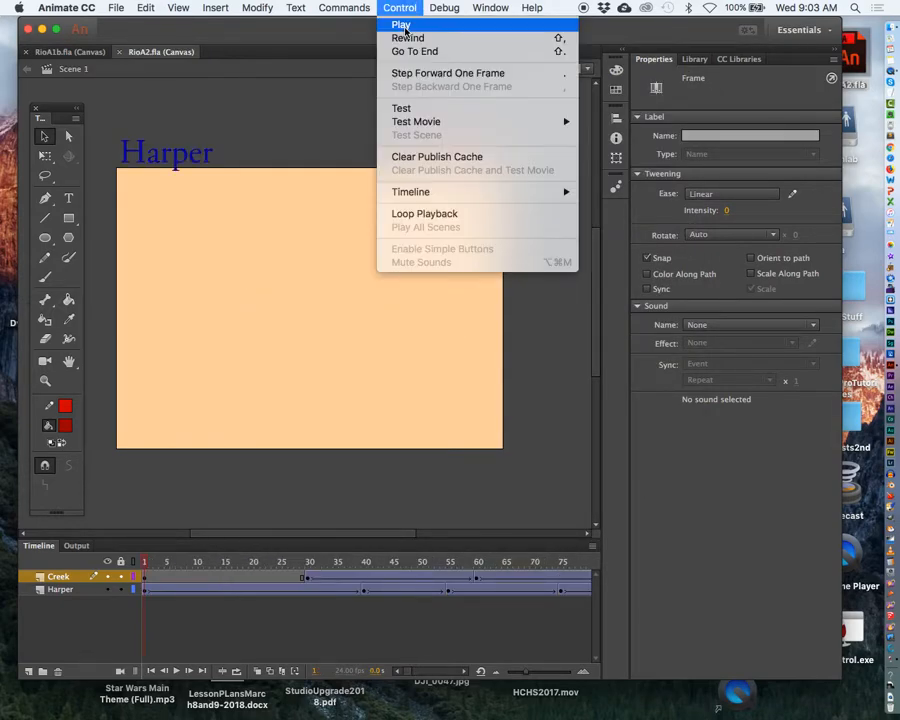
left_click(404, 25)
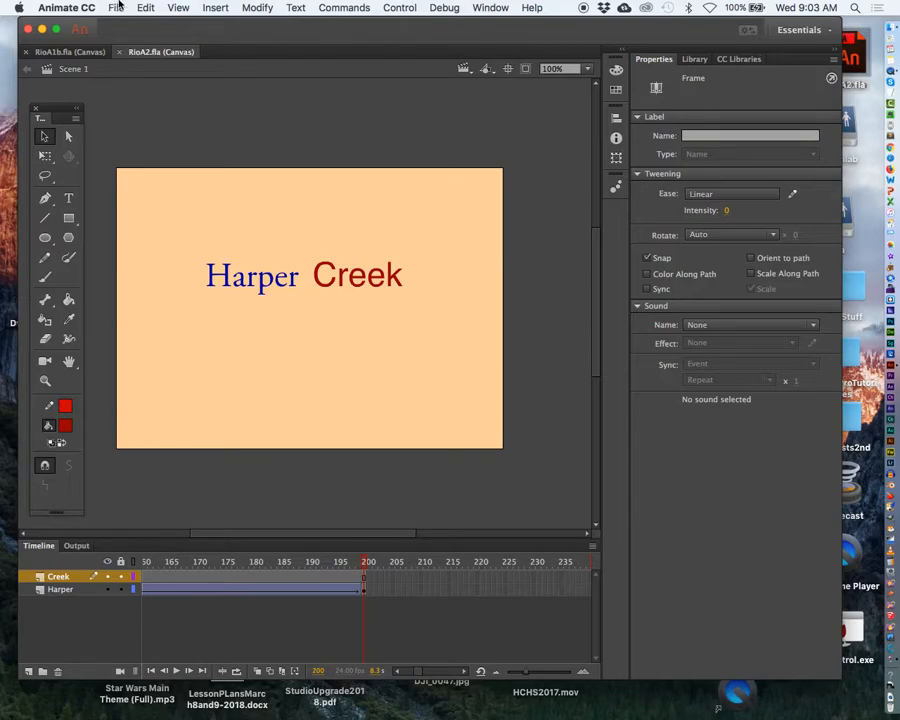
Quit the animation program with the saved document open
left_click(116, 6)
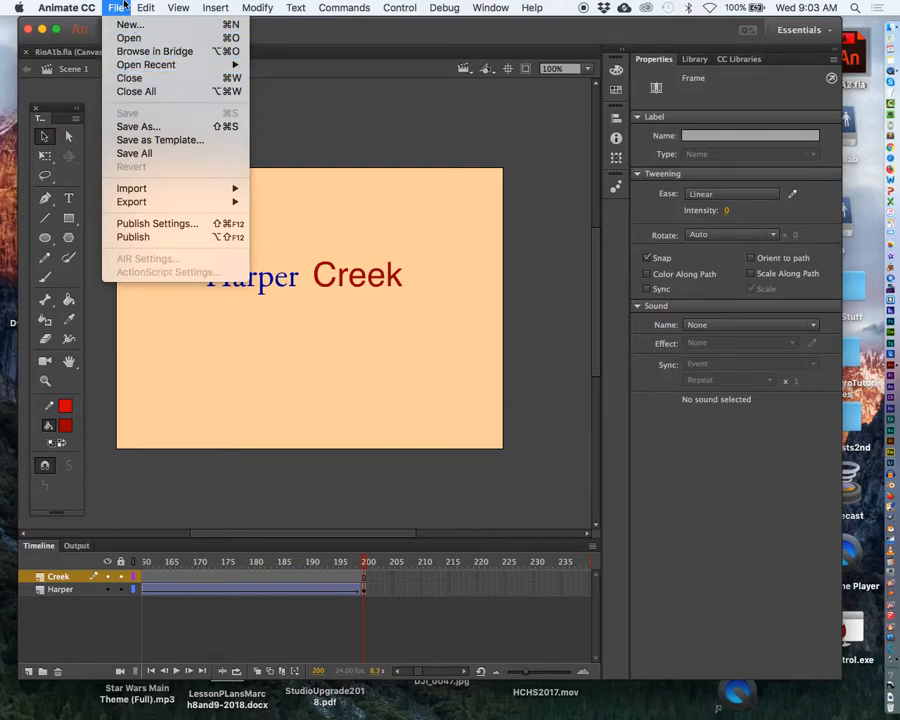
mouse_move(68, 6)
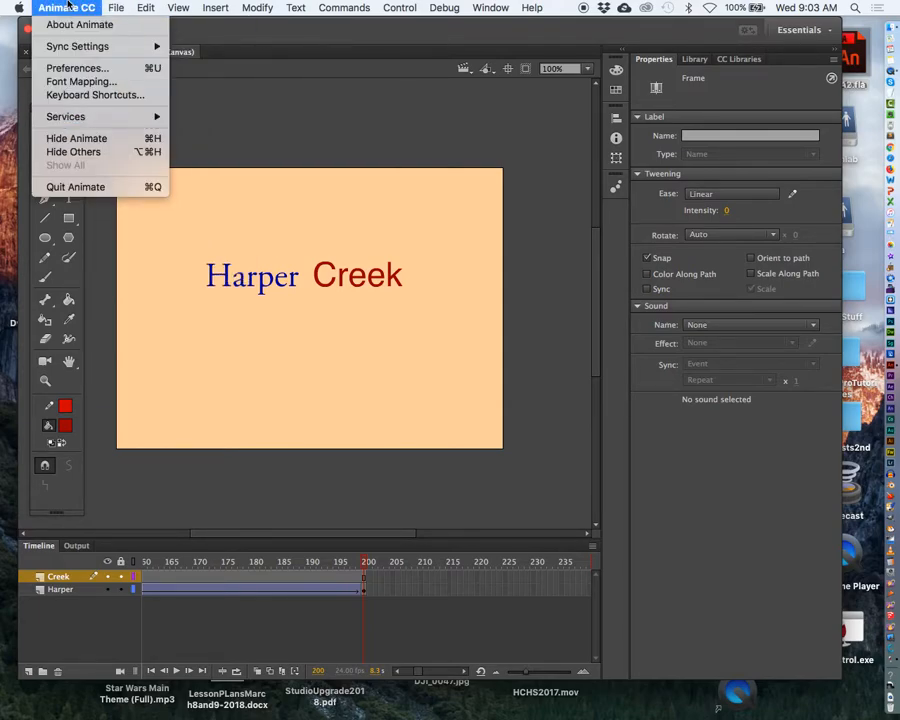
left_click(75, 187)
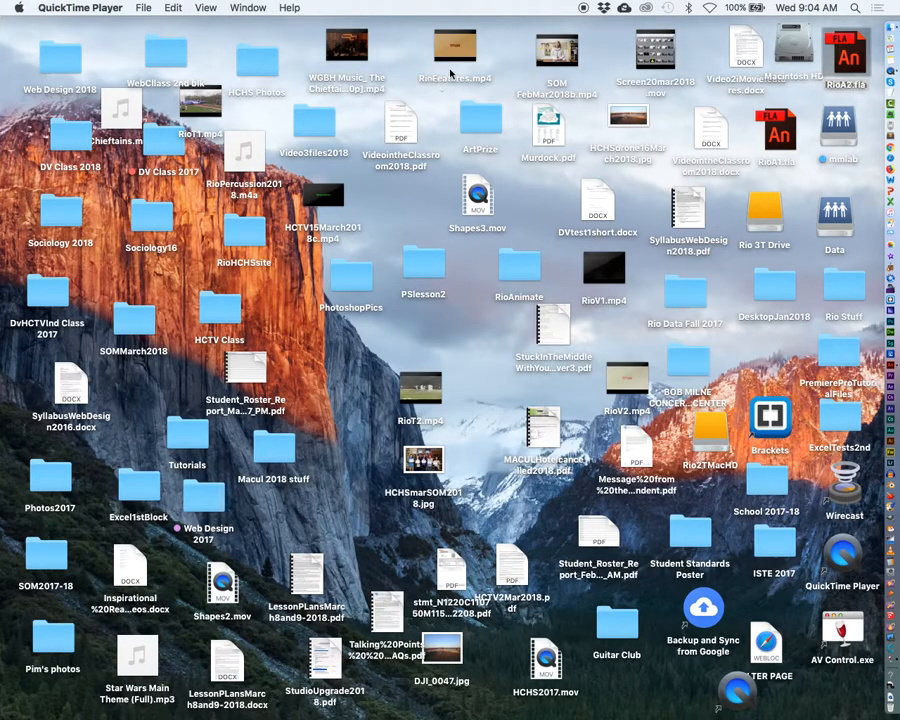